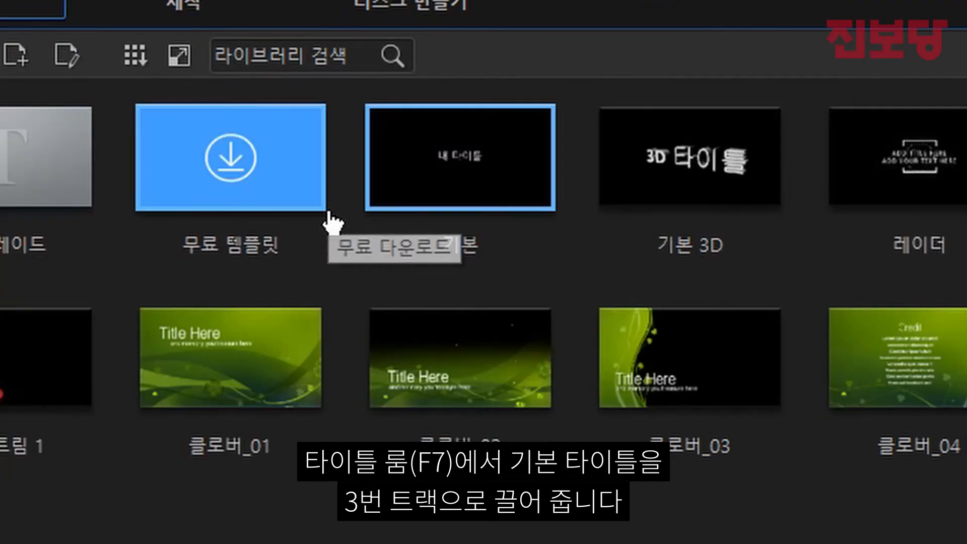
# Add the 기본 title to track 3 and set its clip length to 00;00;01;20
pyautogui.moveTo(925, 186); pyautogui.dragTo(966, 543)
pyautogui.moveTo(625, 480); pyautogui.dragTo(624, 481)
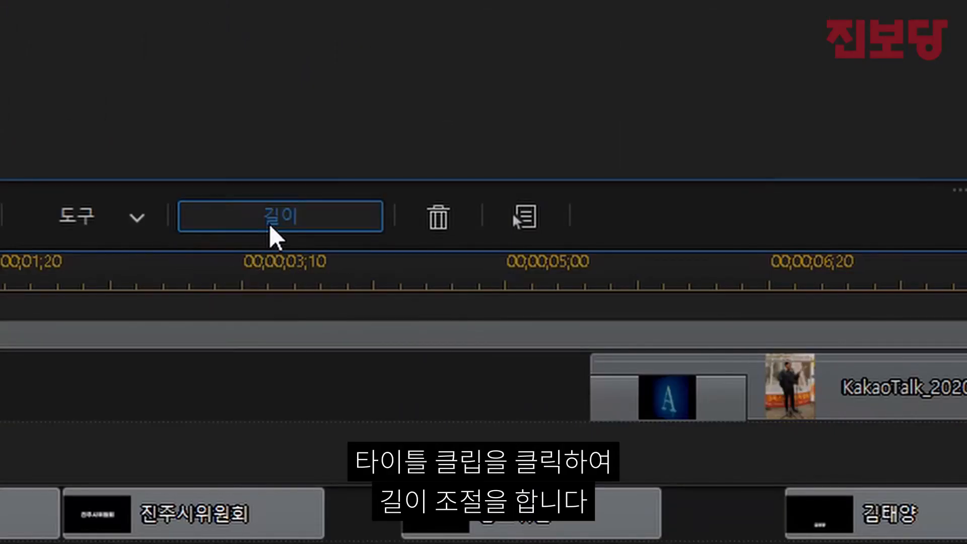
pyautogui.click(270, 227)
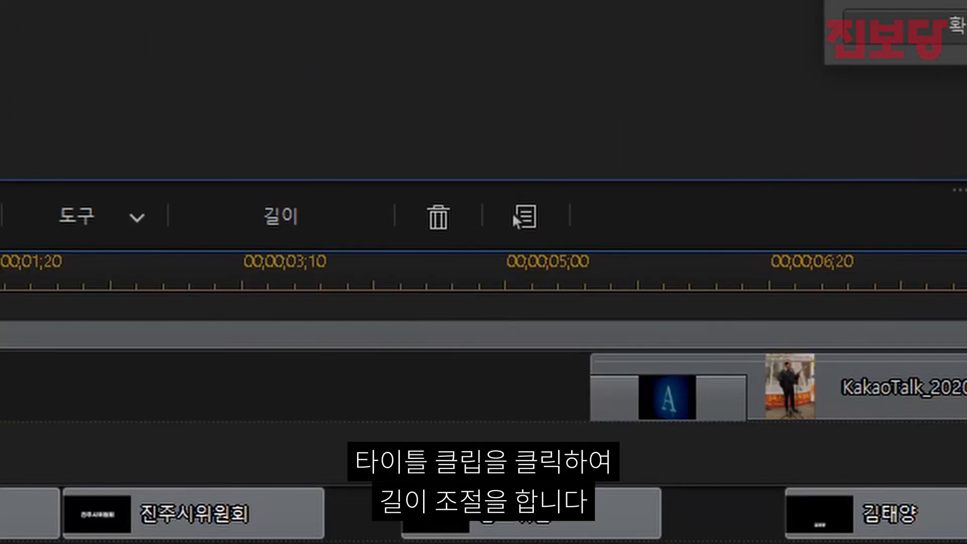
pyautogui.write('20')
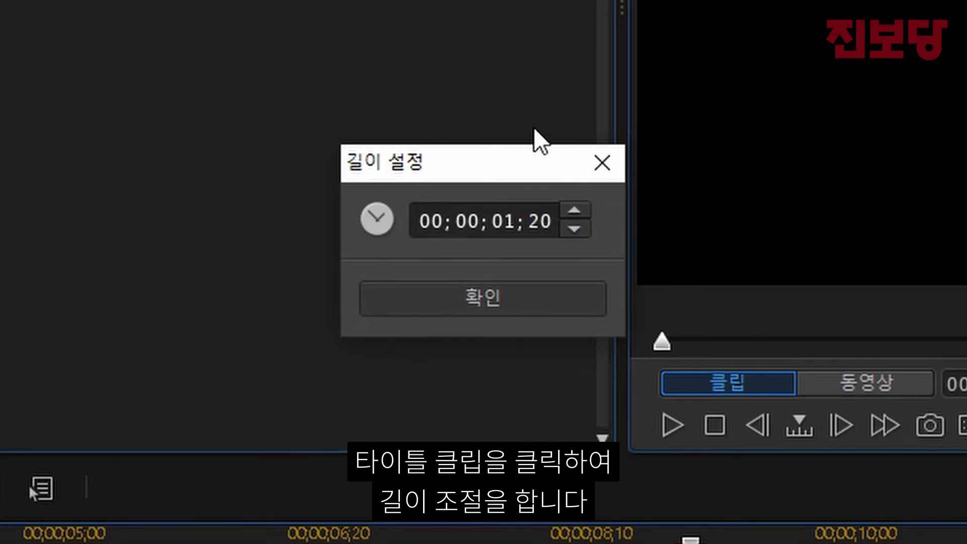
pyautogui.press('Return')
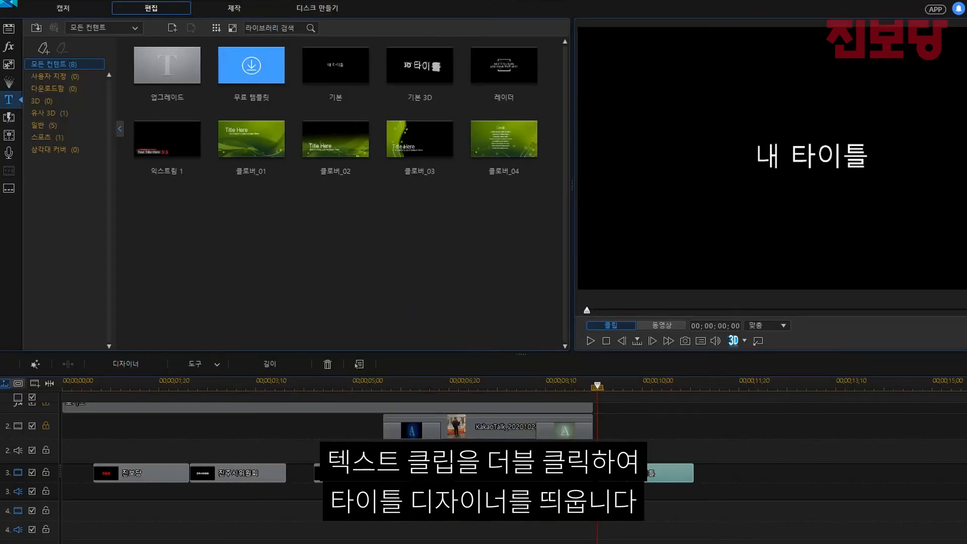
# Open the new title clip in the title designer and set its font to G마켓 산스 TTF Bold
pyautogui.doubleClick(648, 475)
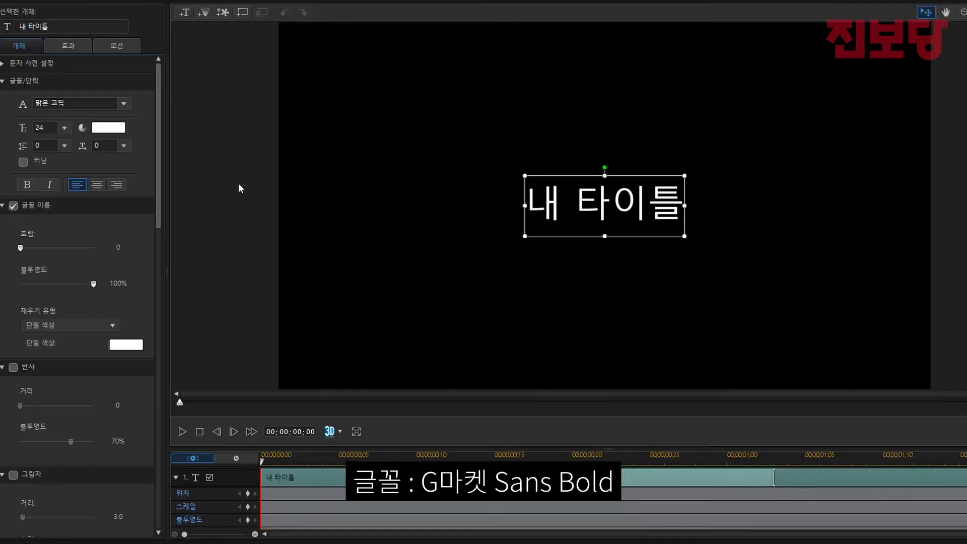
pyautogui.click(123, 103)
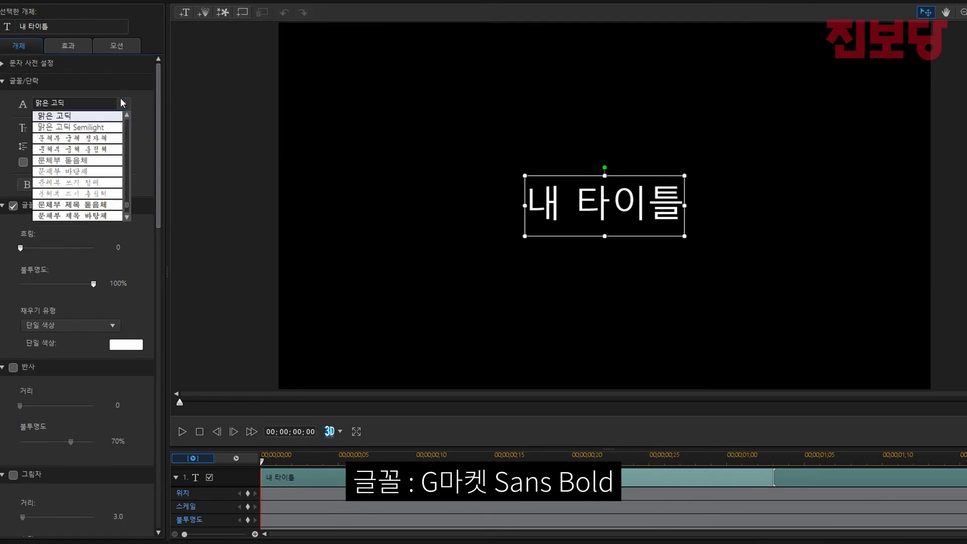
pyautogui.click(60, 121)
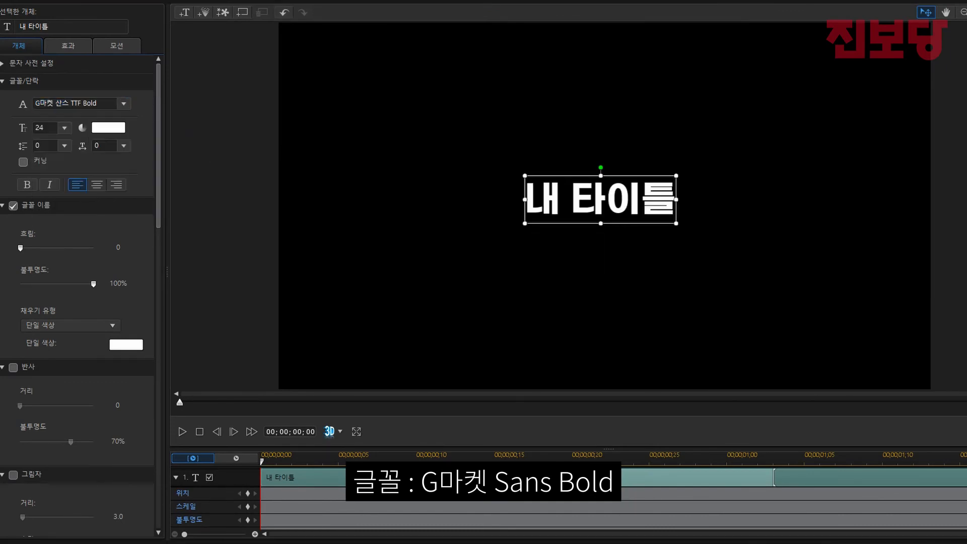
# Replace the title's placeholder text with 진보당
pyautogui.doubleClick(613, 181)
pyautogui.write('진')
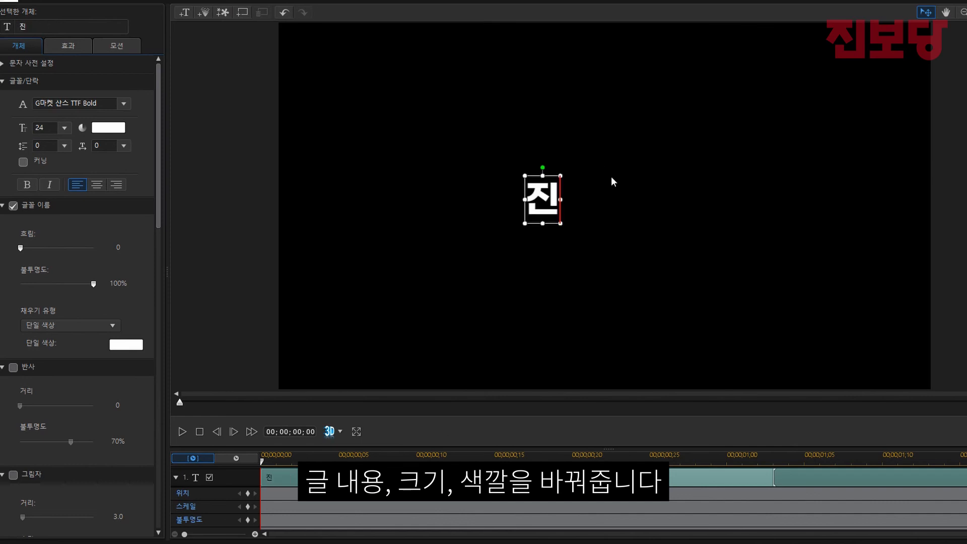
pyautogui.write('보당')
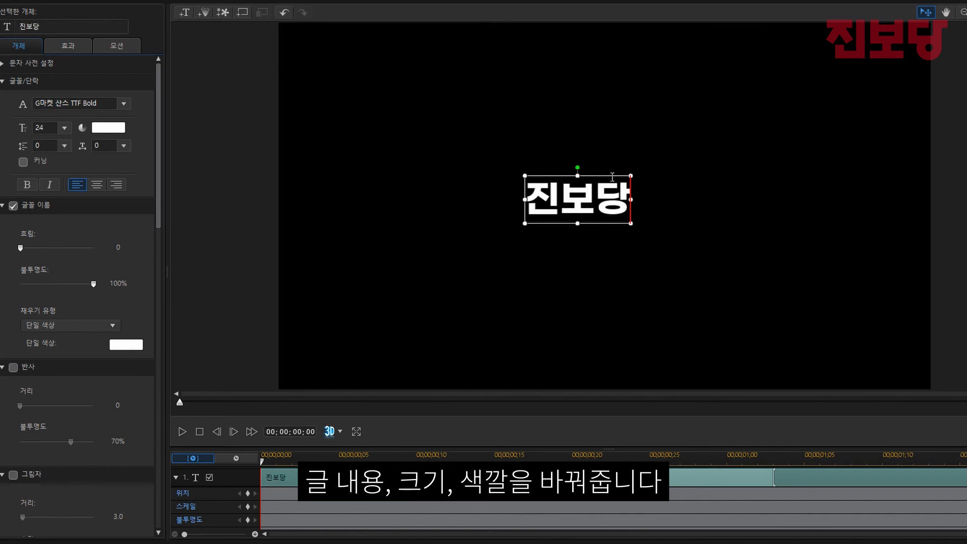
# Set the title text's size to 48 and its colour to pure red (255, 0, 0)
pyautogui.click(64, 128)
pyautogui.click(47, 229)
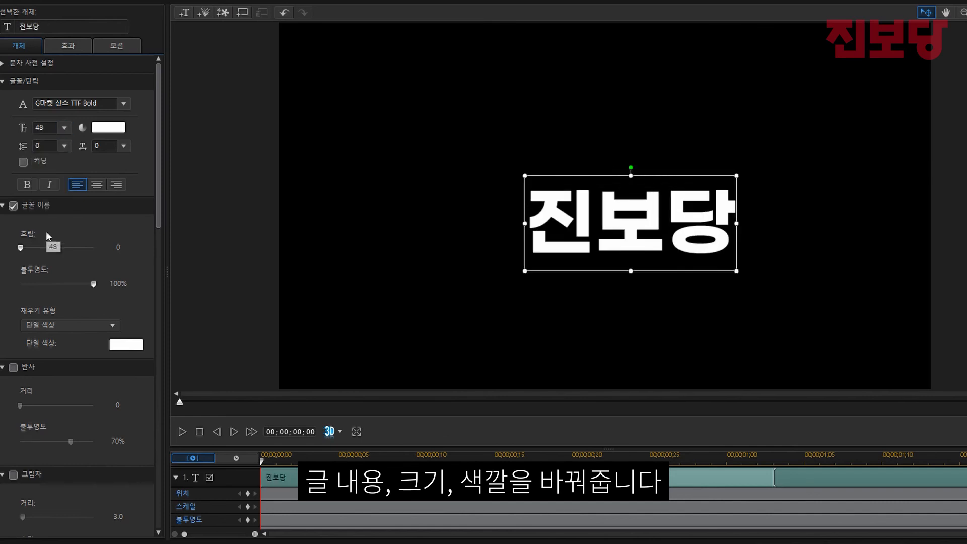
pyautogui.click(108, 127)
pyautogui.click(388, 219)
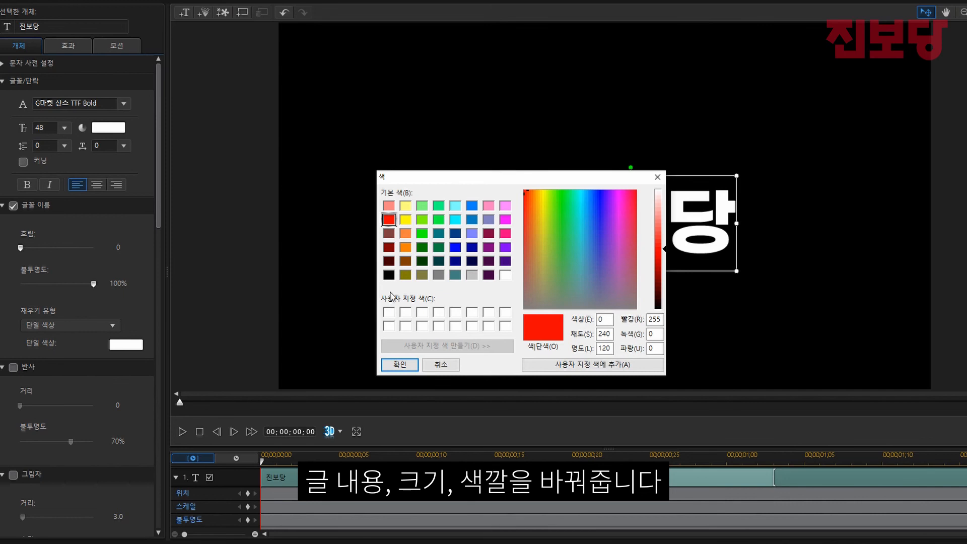
pyautogui.click(384, 365)
# Centre the title in the frame by setting its position to X 0.5 and Y 0.5
pyautogui.scroll(-5, 163, 333)
pyautogui.moveTo(163, 332); pyautogui.dragTo(160, 429)
pyautogui.click(52, 276)
pyautogui.write('0')
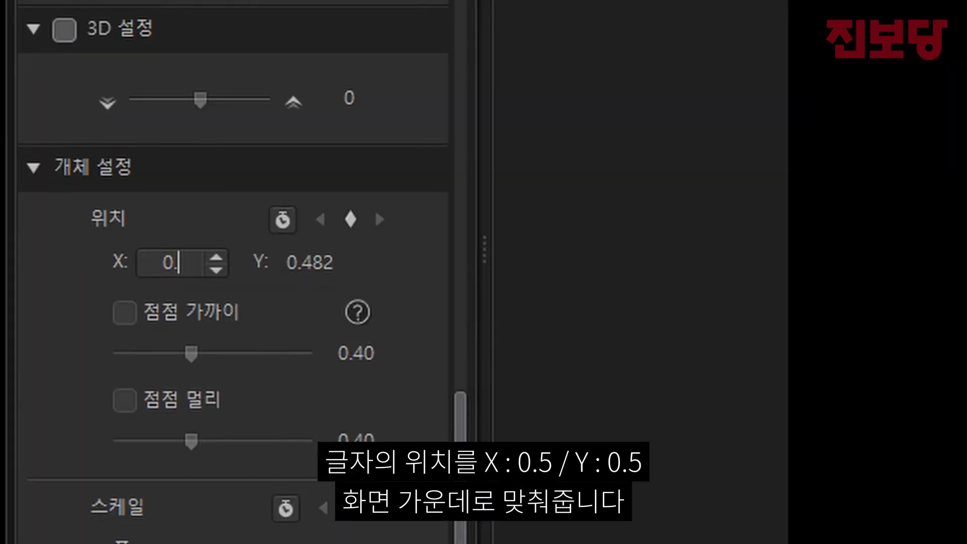
pyautogui.write('.5')
pyautogui.doubleClick(102, 278)
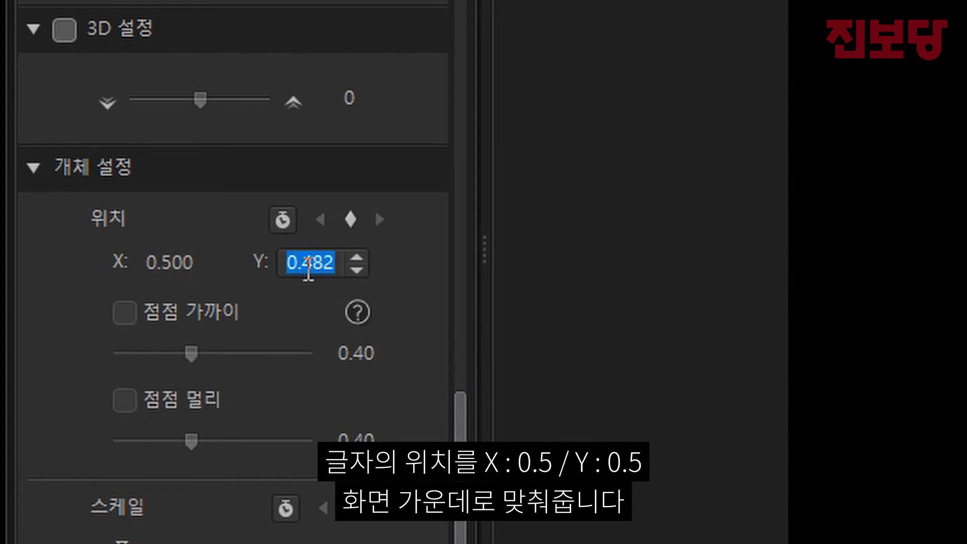
pyautogui.write('0.5')
pyautogui.press('Return')
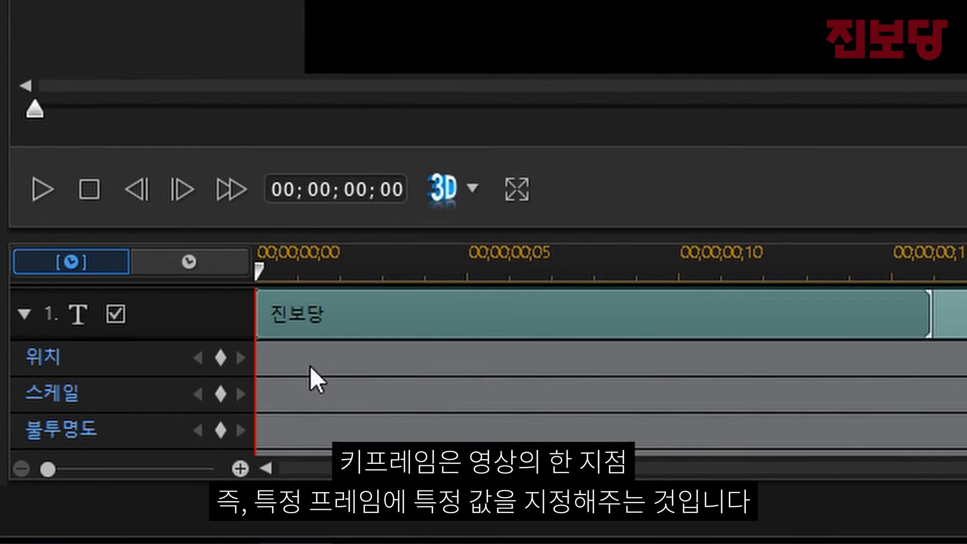
# Add a scale keyframe at frame 0 and set the title's height scale to 0.5
pyautogui.click(220, 395)
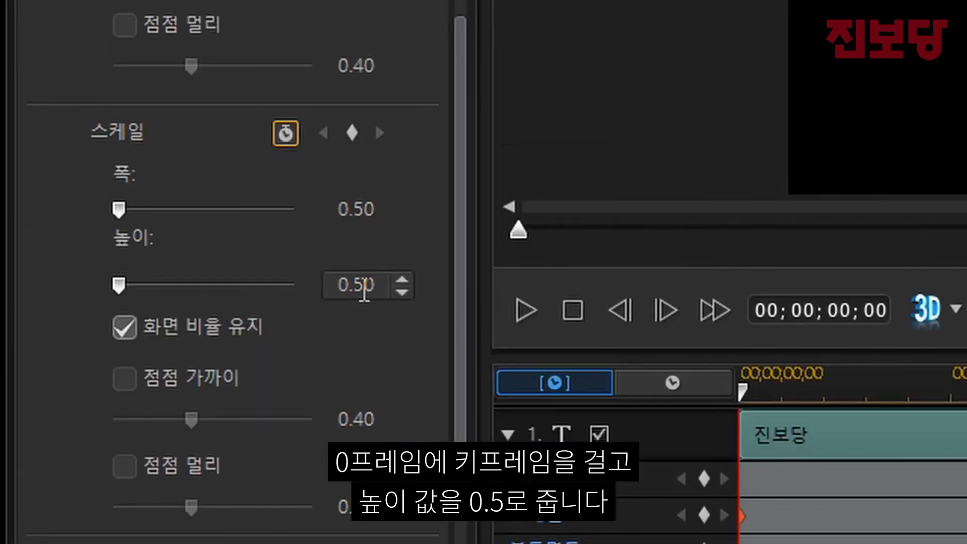
pyautogui.doubleClick(360, 285)
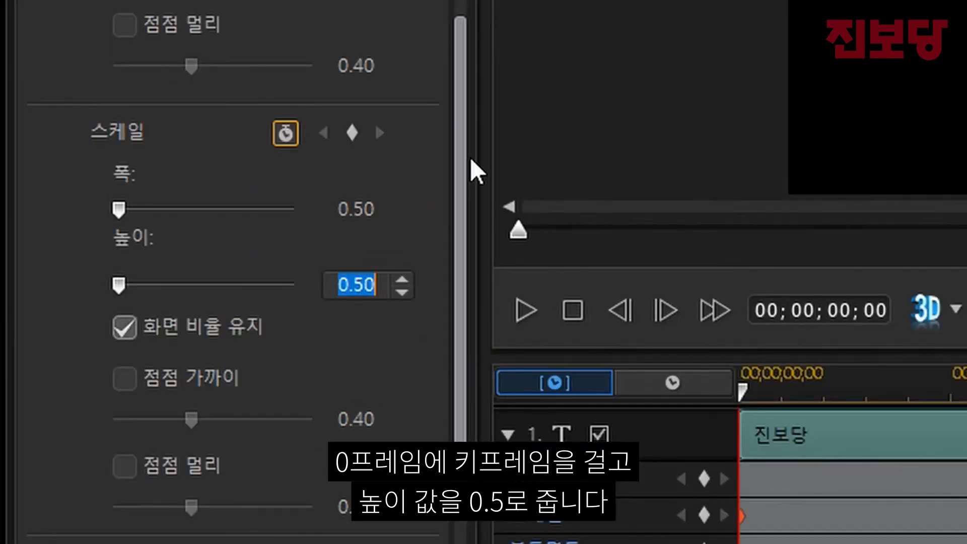
pyautogui.write('0.5')
pyautogui.press('Return')
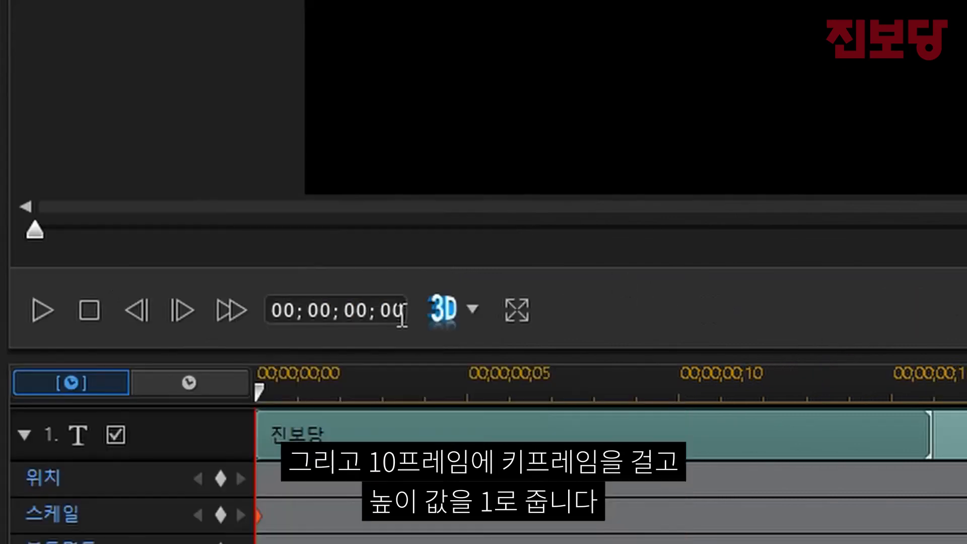
# Add a scale keyframe at frame 10 with a height of 1, and play the title from the start to preview the growth
pyautogui.click(876, 310)
pyautogui.write('10')
pyautogui.press('Return')
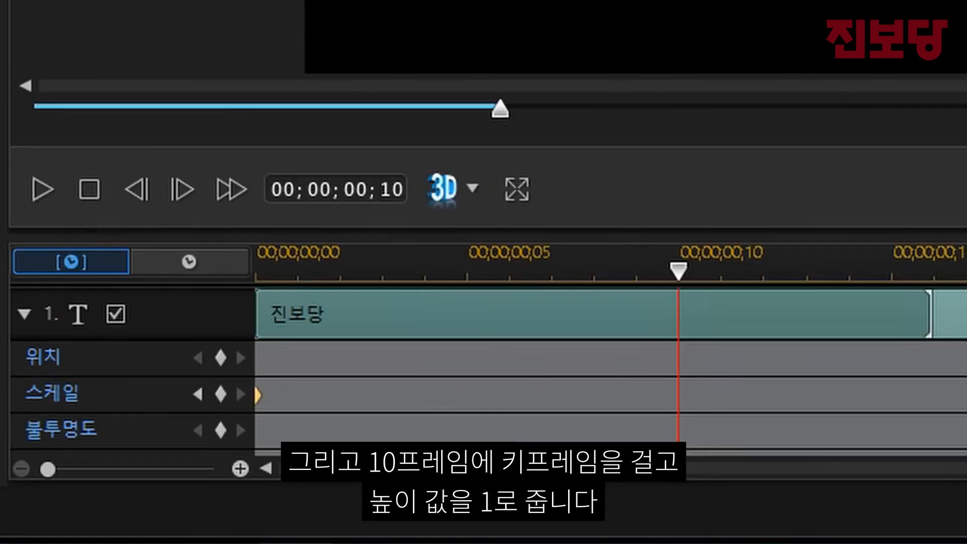
pyautogui.click(220, 393)
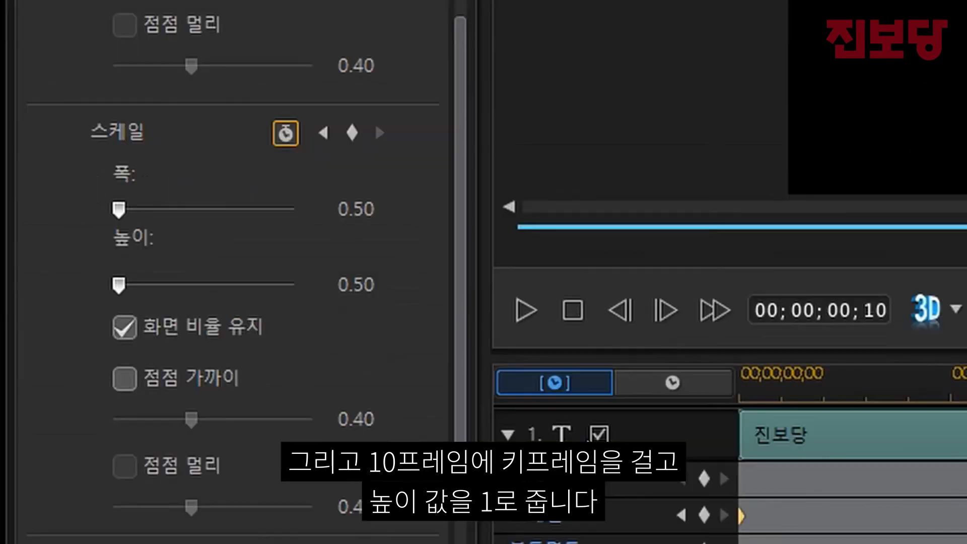
pyautogui.click(360, 282)
pyautogui.write('1')
pyautogui.press('Return')
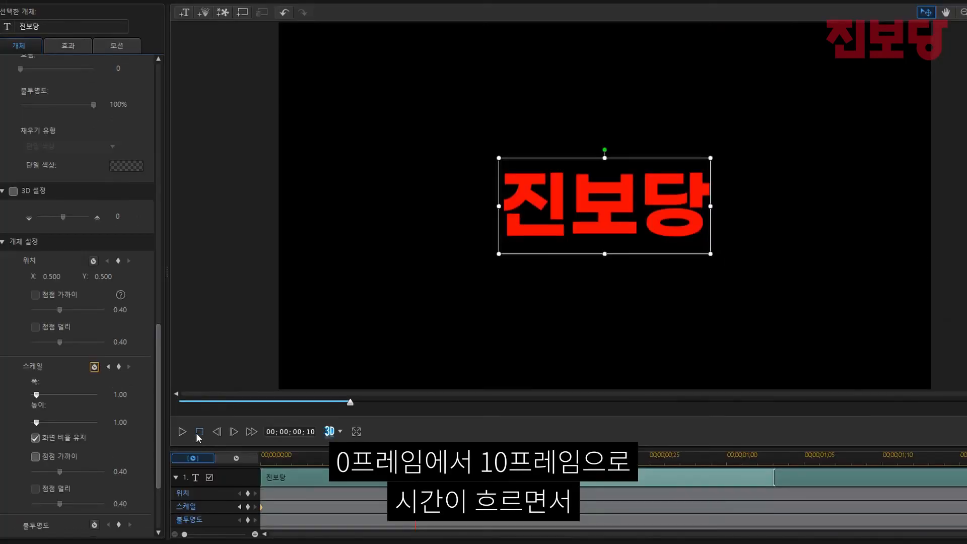
pyautogui.click(573, 310)
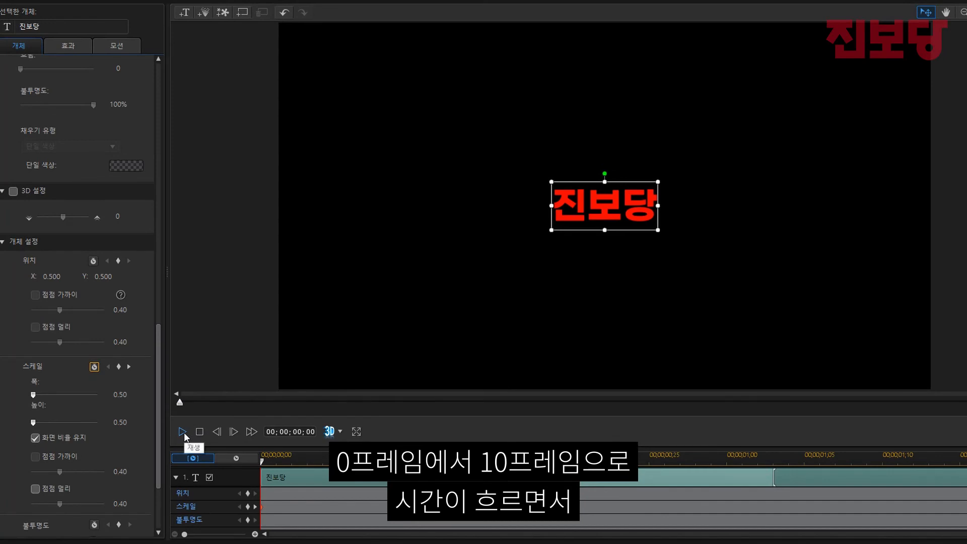
pyautogui.click(182, 432)
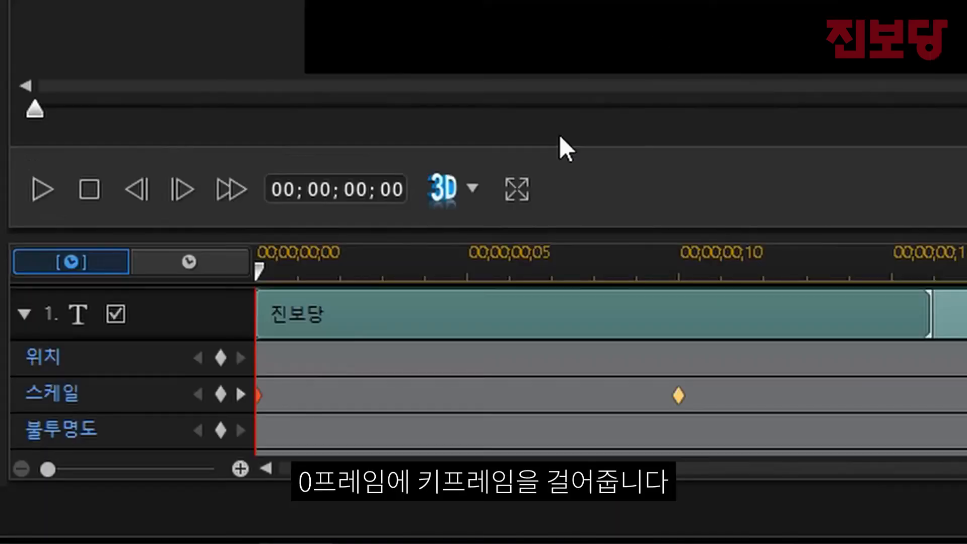
# Add a scale keyframe at frame 0 and set its width to 0.2 with the aspect ratio kept
pyautogui.click(219, 394)
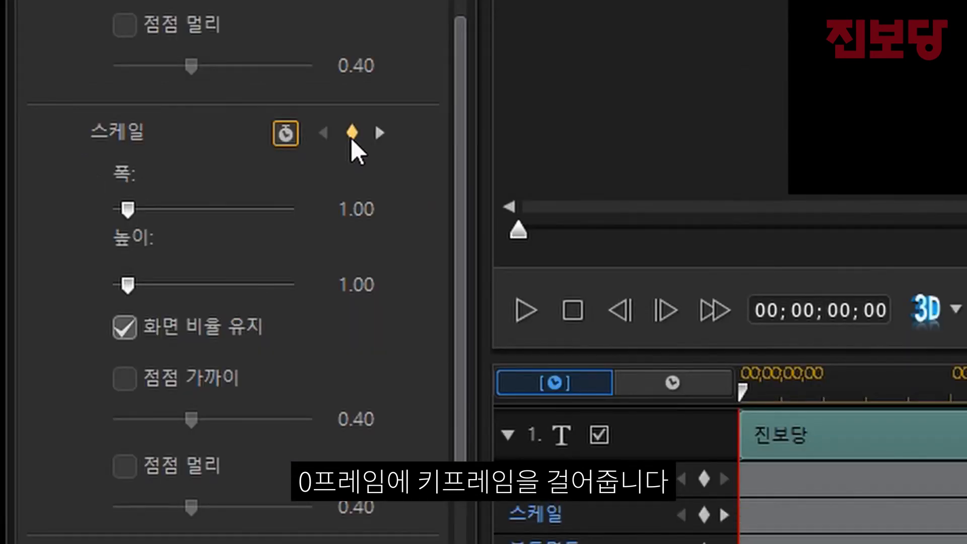
pyautogui.click(356, 204)
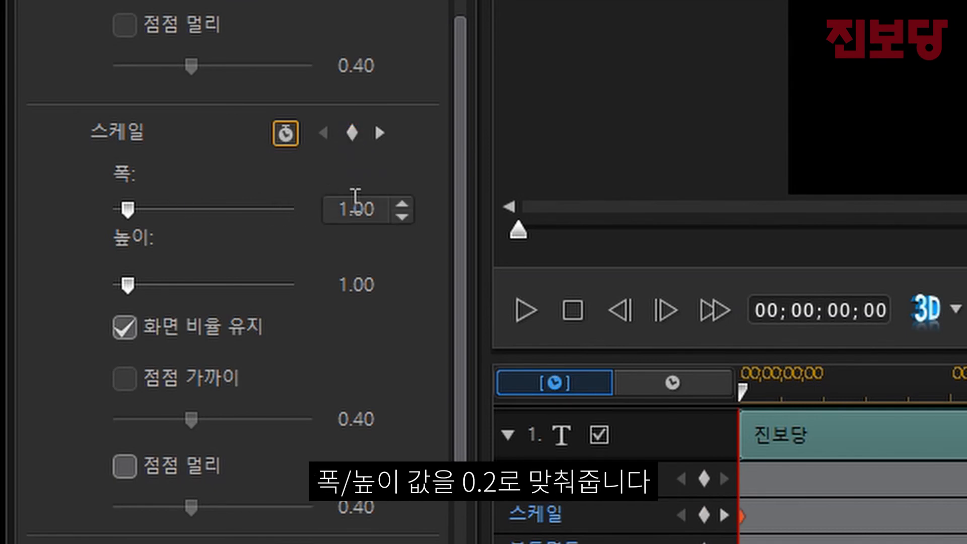
pyautogui.doubleClick(353, 202)
pyautogui.write('0.2')
pyautogui.press('Return')
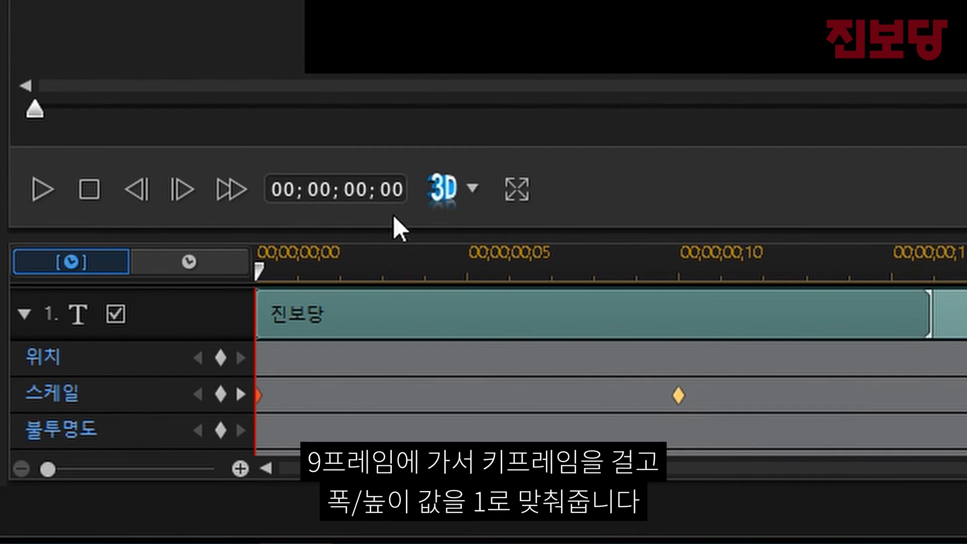
# Add a scale keyframe at frame 9 with a width of 1, and preview the growing title
pyautogui.click(396, 183)
pyautogui.write('9')
pyautogui.press('Return')
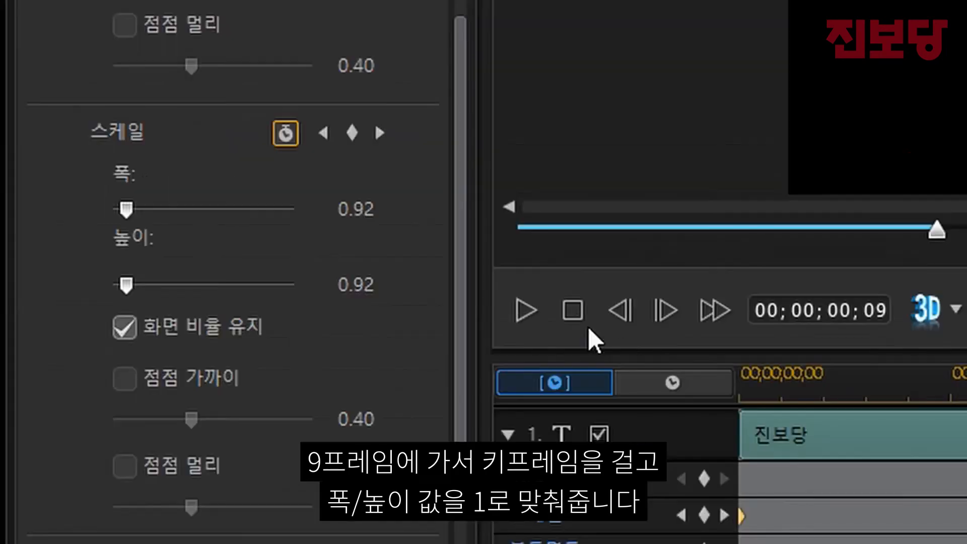
pyautogui.click(347, 133)
pyautogui.click(349, 214)
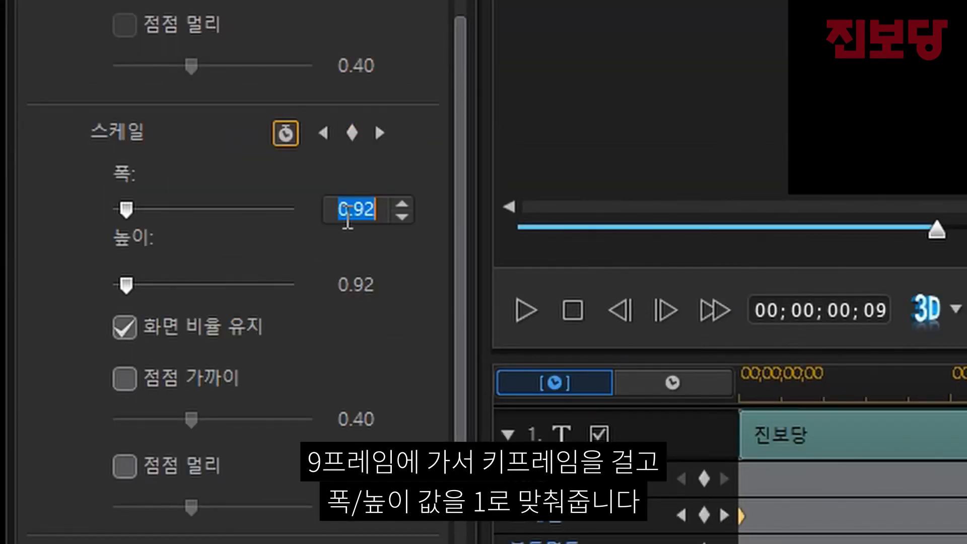
pyautogui.write('1')
pyautogui.press('Return')
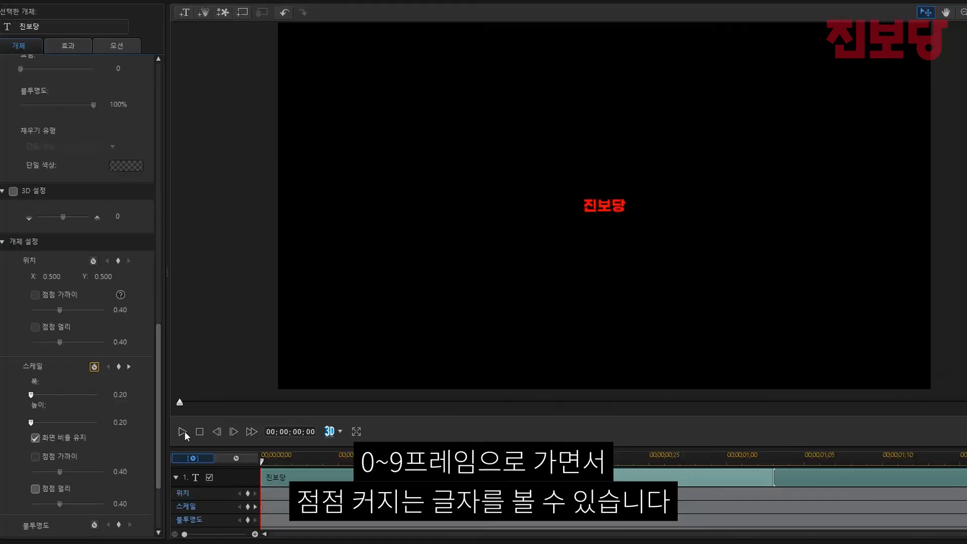
pyautogui.click(526, 309)
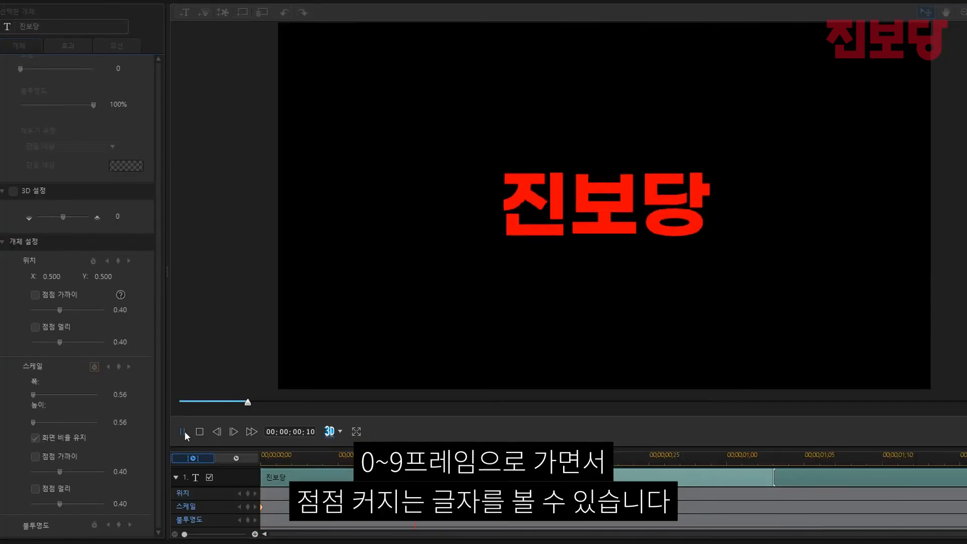
pyautogui.click(199, 431)
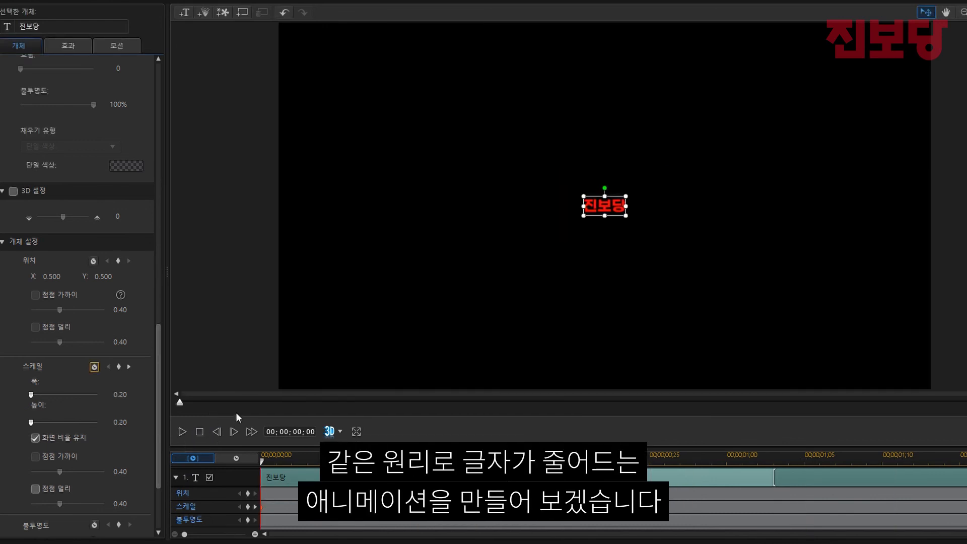
# Add a scale keyframe at 00;00;01;08 to hold the title at its full size
pyautogui.click(304, 429)
pyautogui.write('1;')
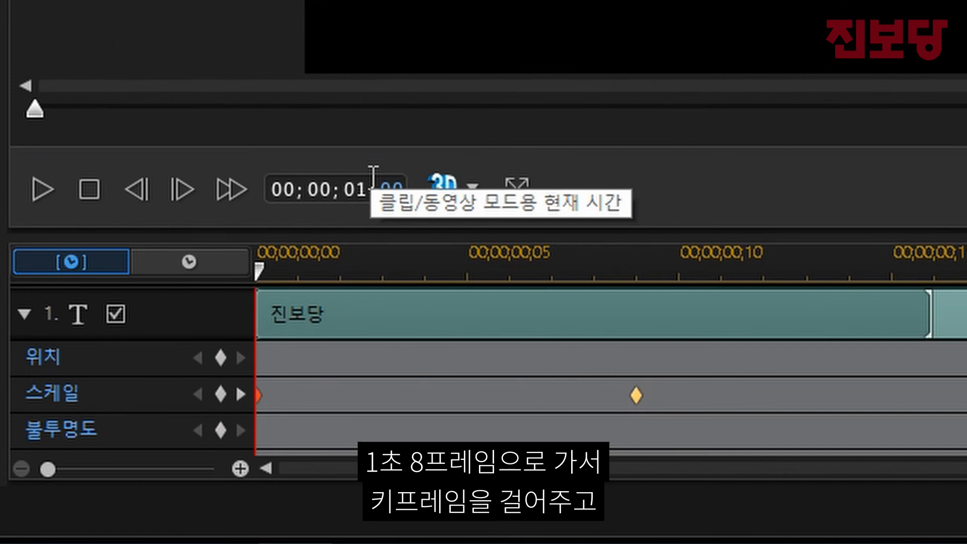
pyautogui.write('08')
pyautogui.press('Return')
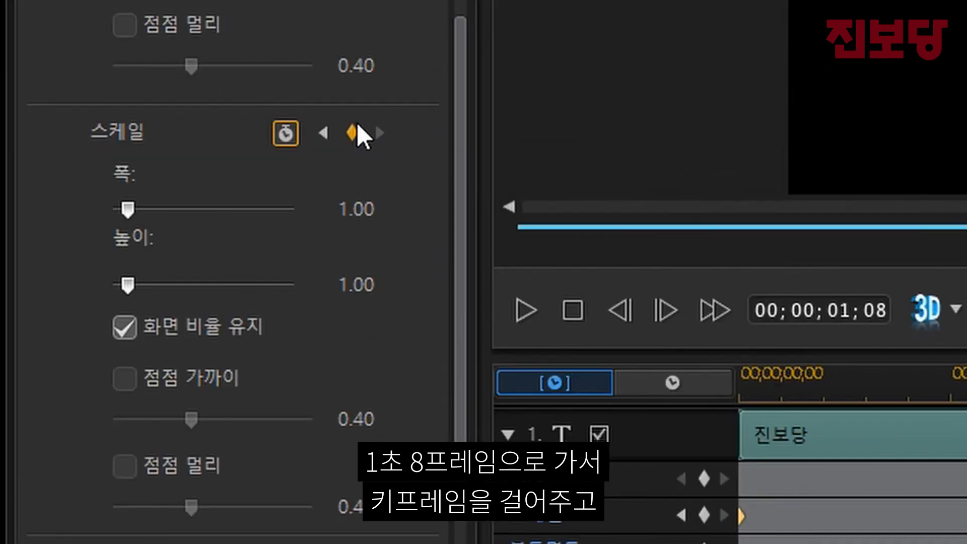
pyautogui.click(354, 132)
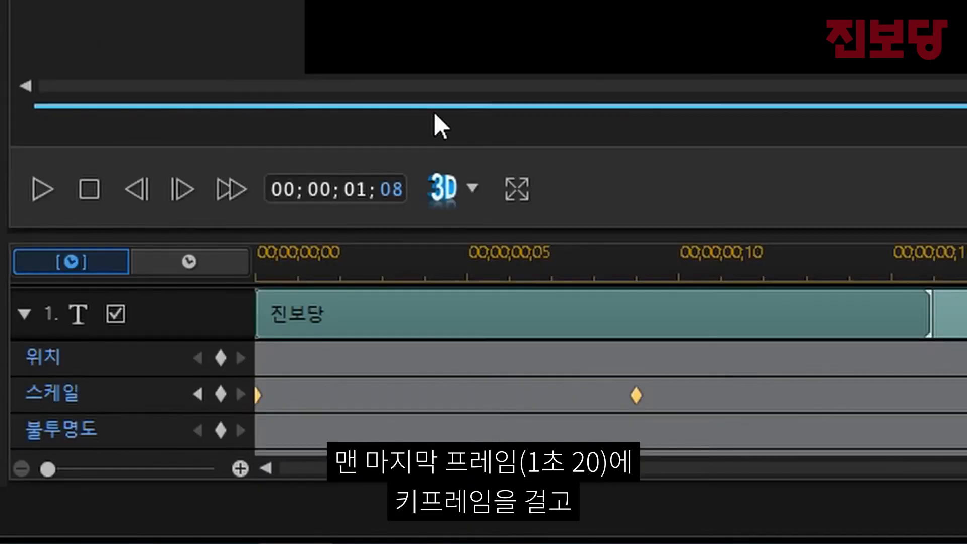
# Add a scale keyframe at the last frame, 00;00;01;20, and set its width to 0.2 with the aspect ratio kept
pyautogui.press('End')
pyautogui.click(119, 367)
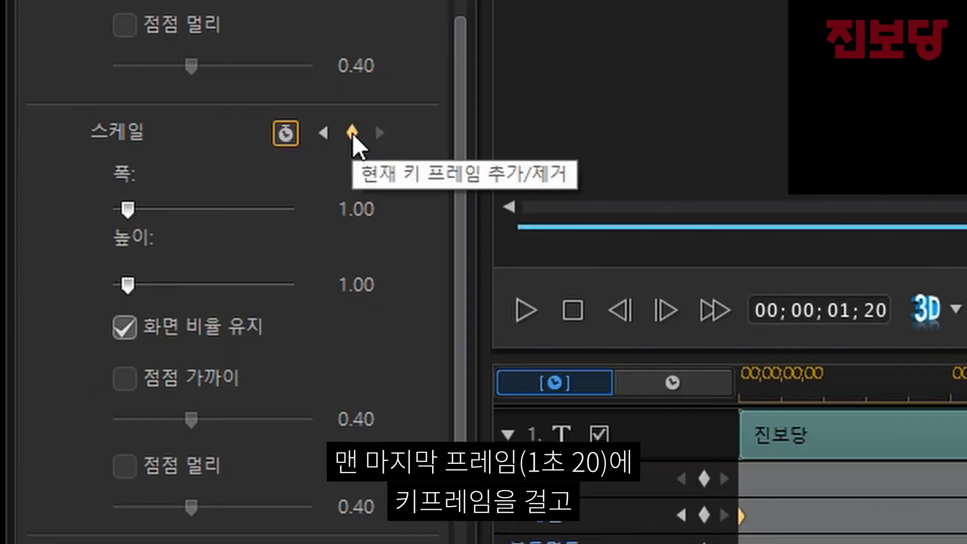
pyautogui.click(354, 201)
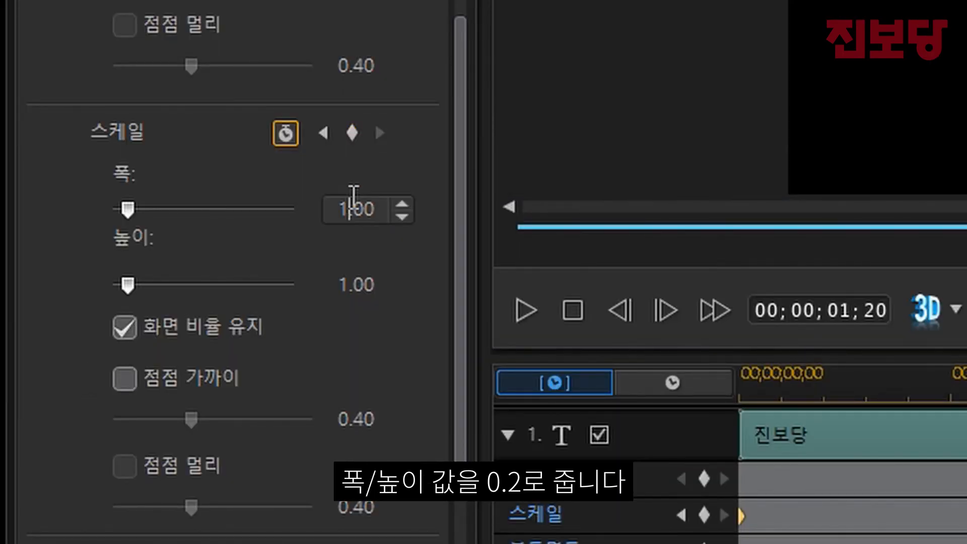
pyautogui.doubleClick(356, 201)
pyautogui.write('0.2')
pyautogui.press('Return')
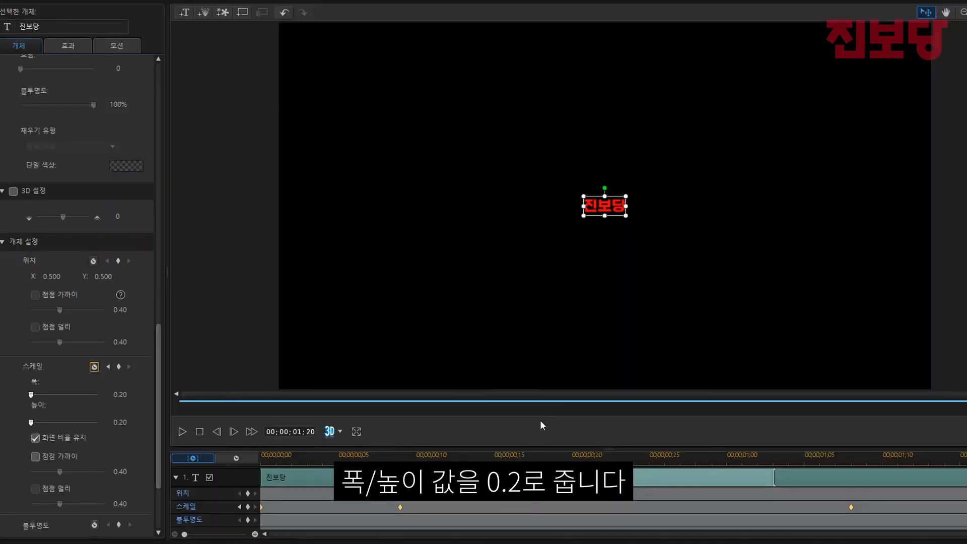
# Check the title at the 00;00;01;08 keyframe and play it from the start to preview the growth and shrinking
pyautogui.click(850, 458)
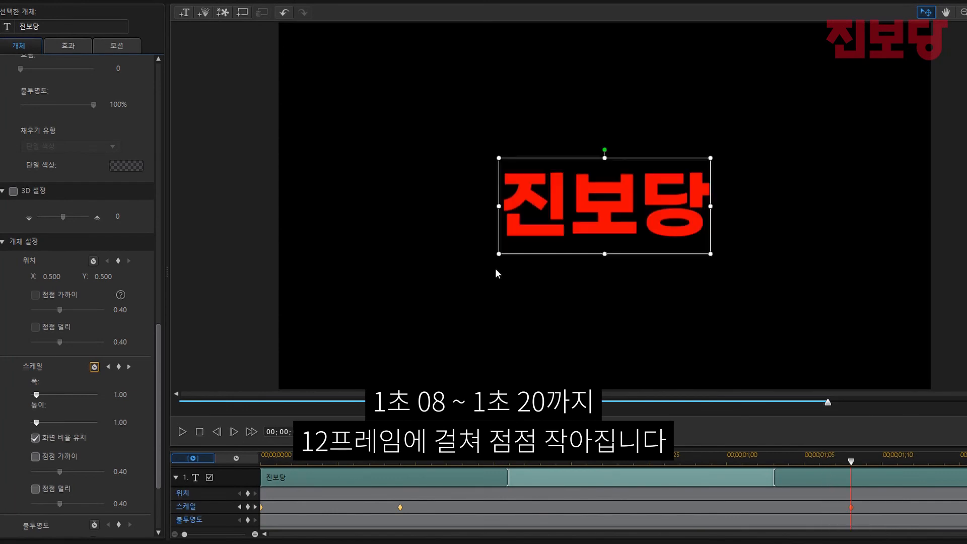
pyautogui.press('Home')
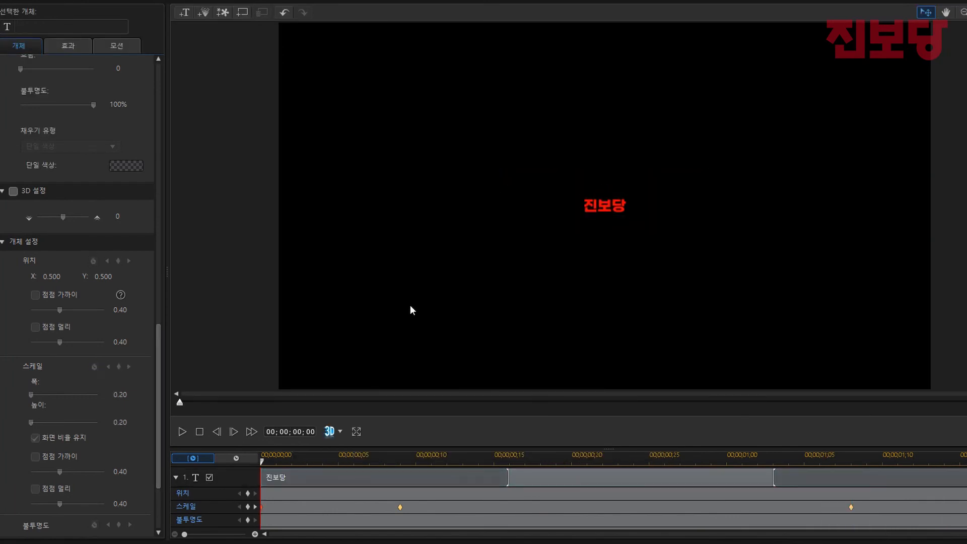
pyautogui.press('space')
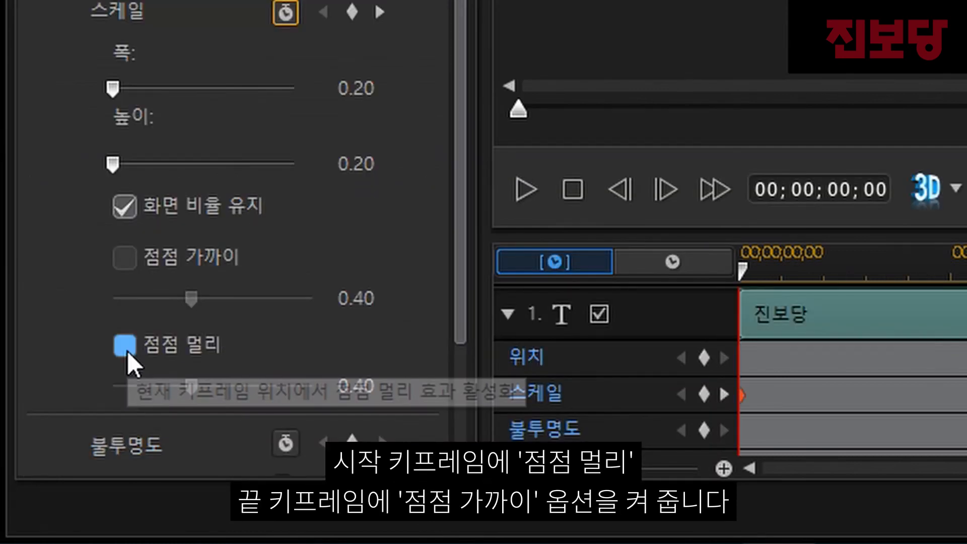
# Enable the scale option 점점 멀리 on the frame 0 keyframe and 점점 가까이 on the frame 9 keyframe
pyautogui.click(127, 350)
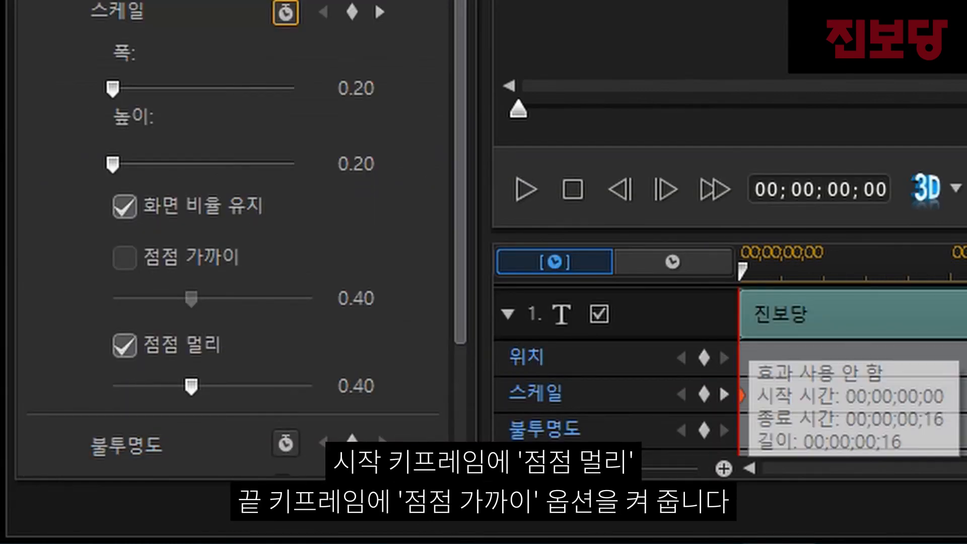
pyautogui.click(636, 398)
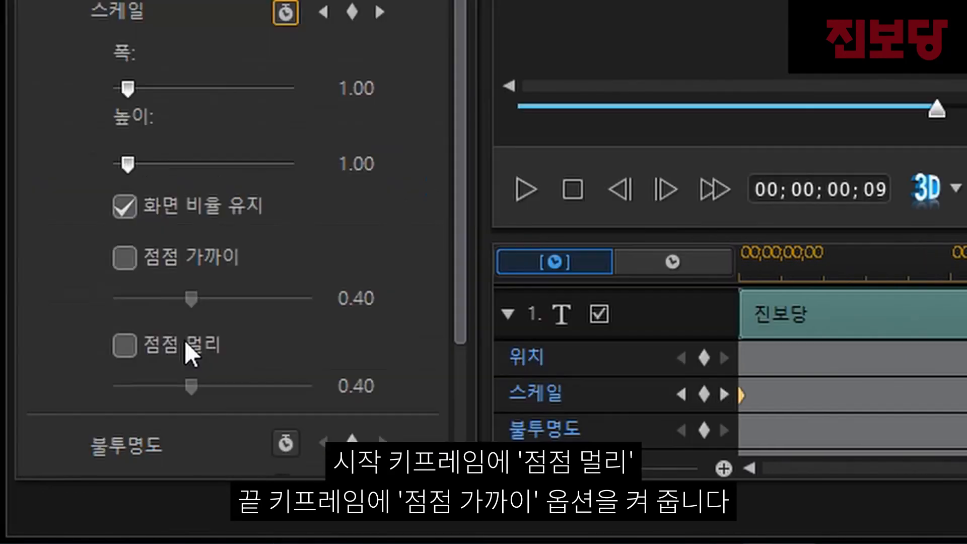
pyautogui.click(133, 264)
# Play the title from the start to preview the eased scale change, and stop the playback
pyautogui.click(574, 189)
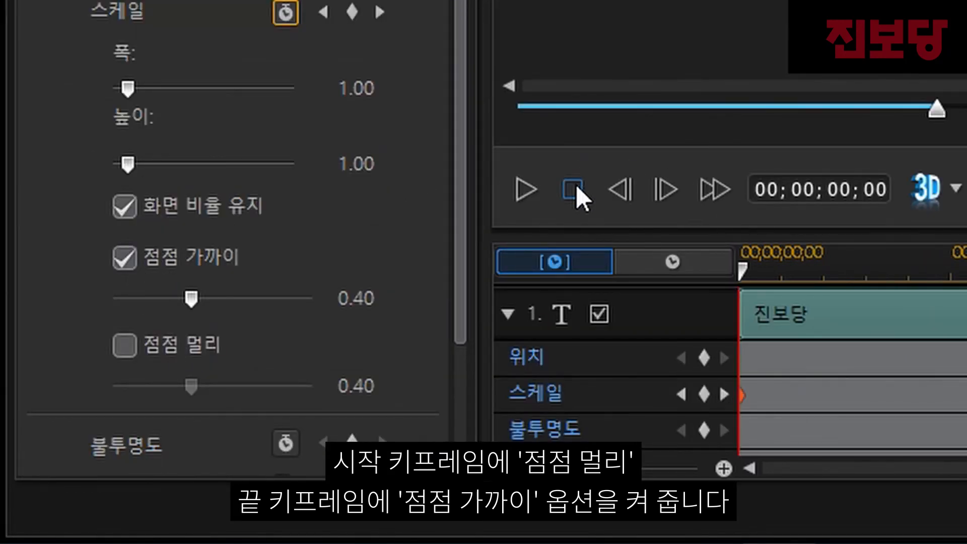
pyautogui.click(525, 193)
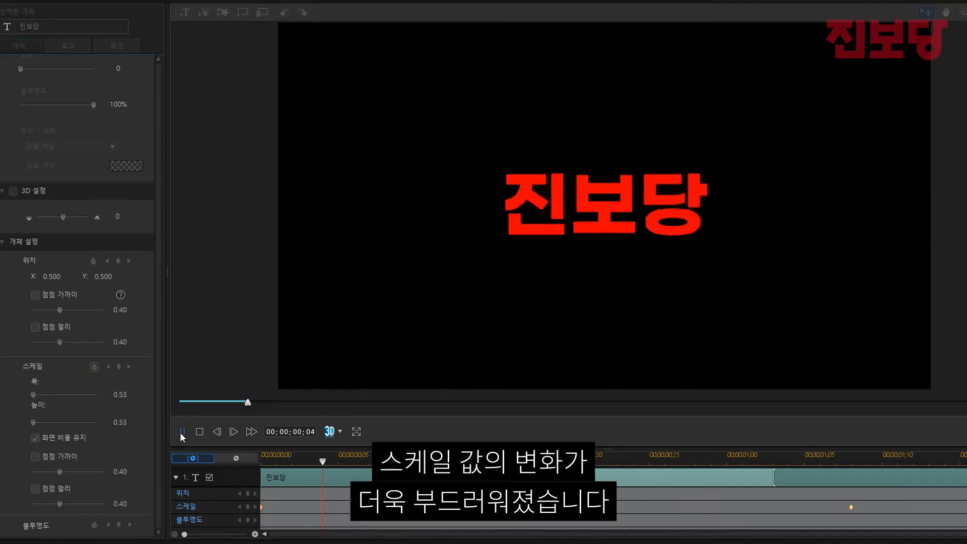
pyautogui.click(198, 432)
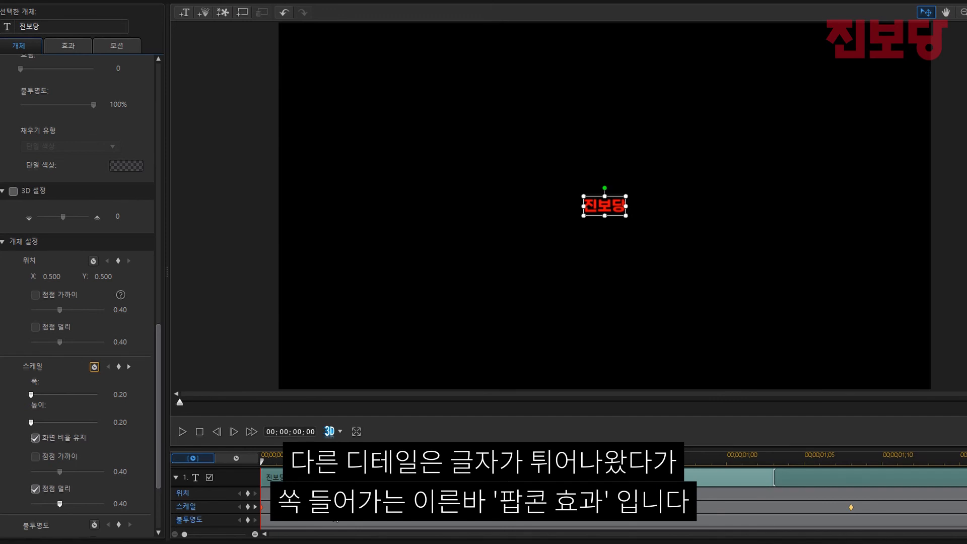
# Add a scale keyframe at frame 6 with a width of 1.2 so the title overshoots its final size
pyautogui.click(321, 428)
pyautogui.write('6')
pyautogui.press('Return')
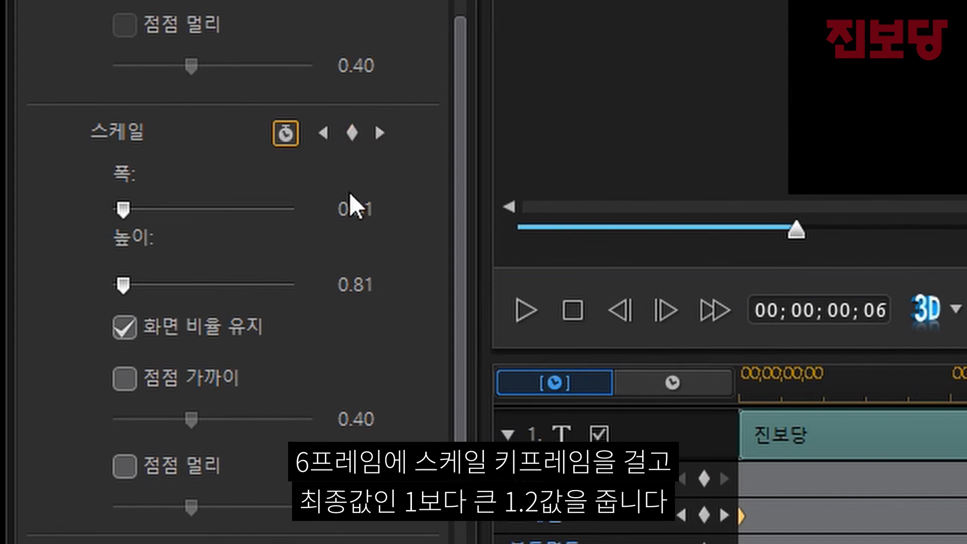
pyautogui.click(352, 207)
pyautogui.doubleClick(352, 207)
pyautogui.write('1.')
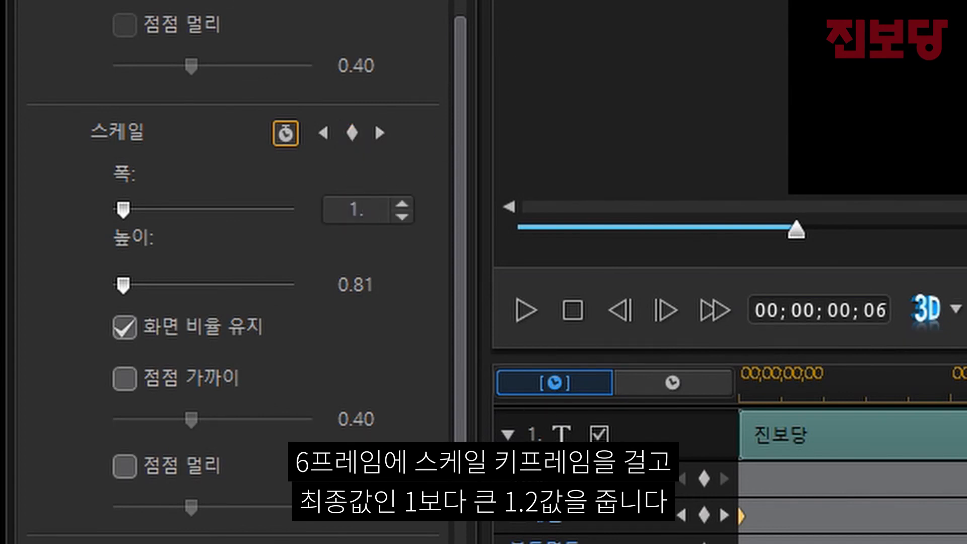
pyautogui.write('2')
pyautogui.press('Return')
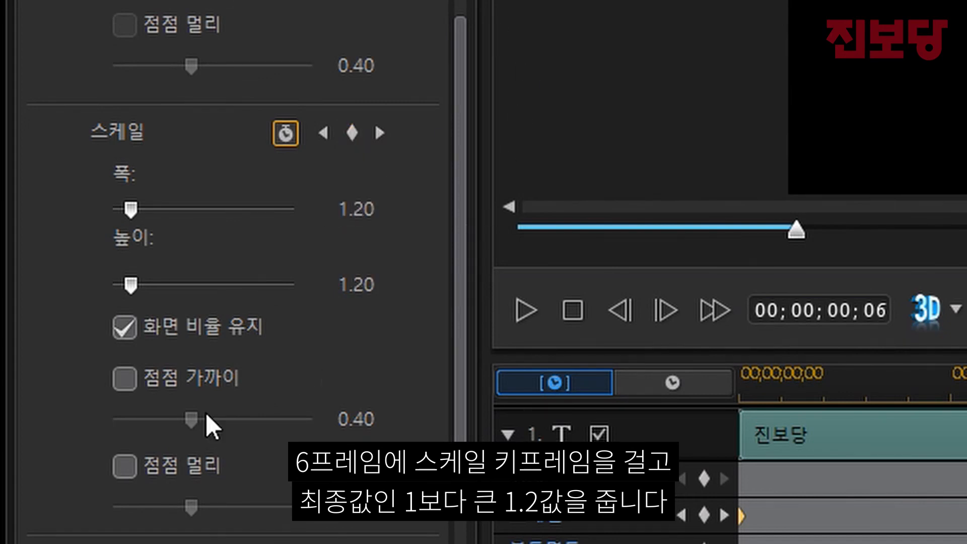
# Enable both 점점 가까이 and 점점 멀리 on the frame 6 scale keyframe
pyautogui.click(123, 380)
pyautogui.click(117, 458)
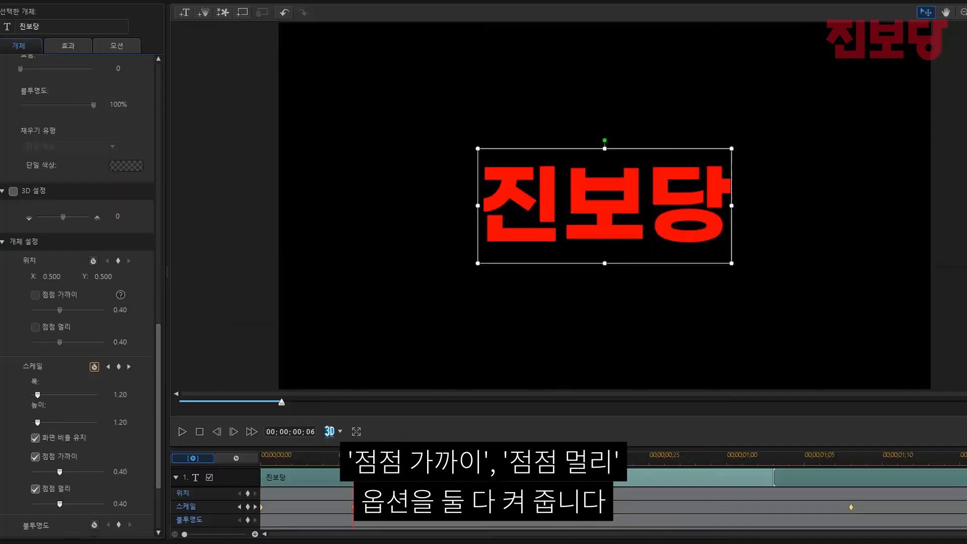
pyautogui.click(531, 307)
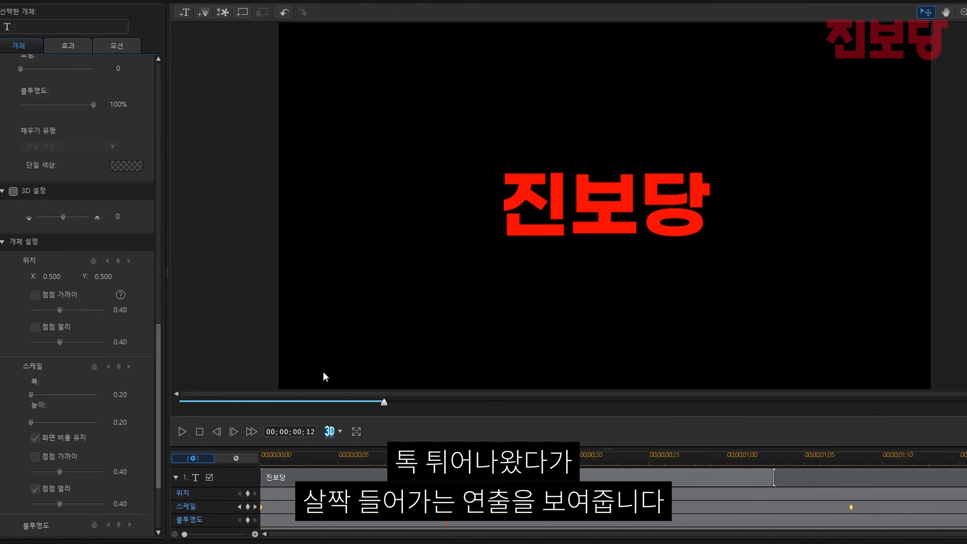
# Add a scale keyframe at 00;00;01;12 and set its width to 1.2 with the aspect ratio kept
pyautogui.click(851, 508)
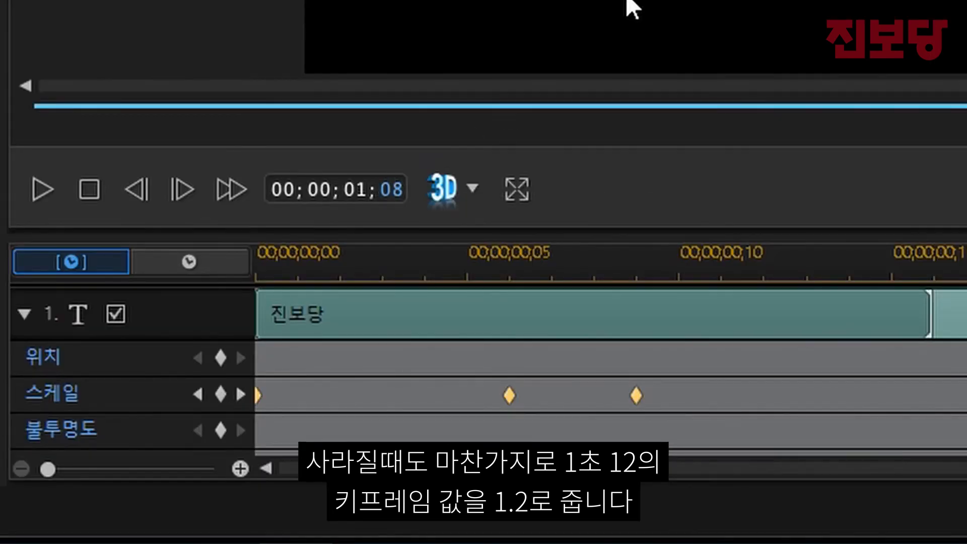
pyautogui.write('12')
pyautogui.press('Return')
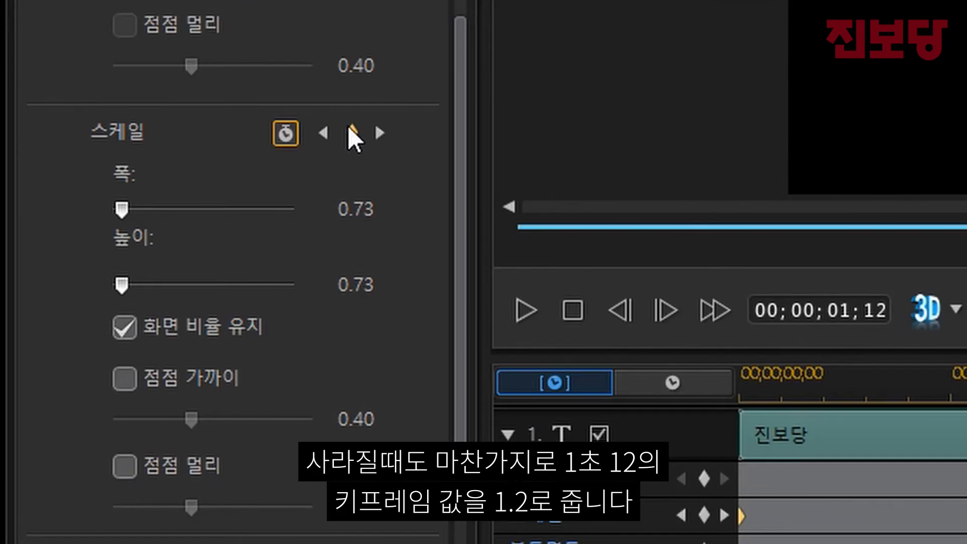
pyautogui.click(352, 208)
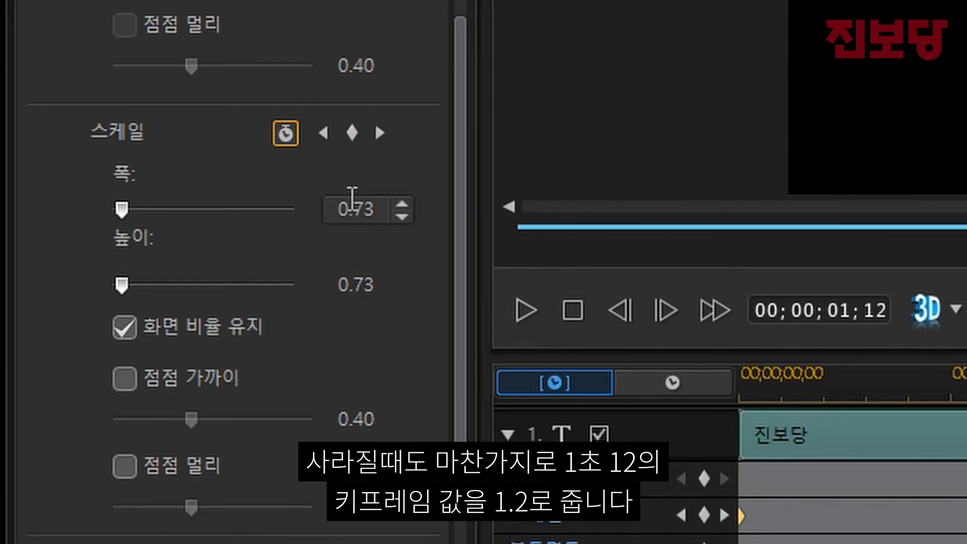
pyautogui.doubleClick(353, 209)
pyautogui.write('1.2')
pyautogui.press('Return')
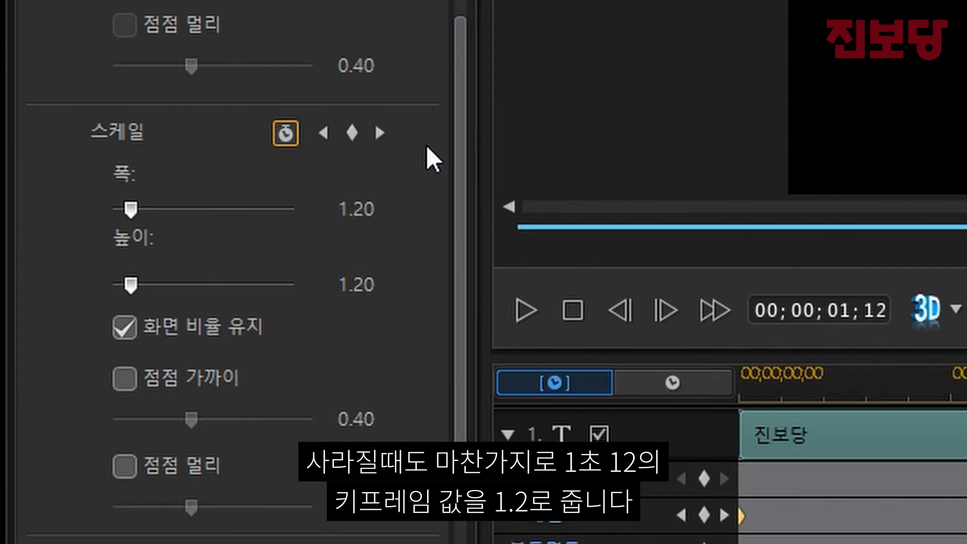
# Enable both 점점 가까이 and 점점 멀리 on the scale keyframe at 00;00;01;12
pyautogui.click(124, 378)
pyautogui.click(130, 460)
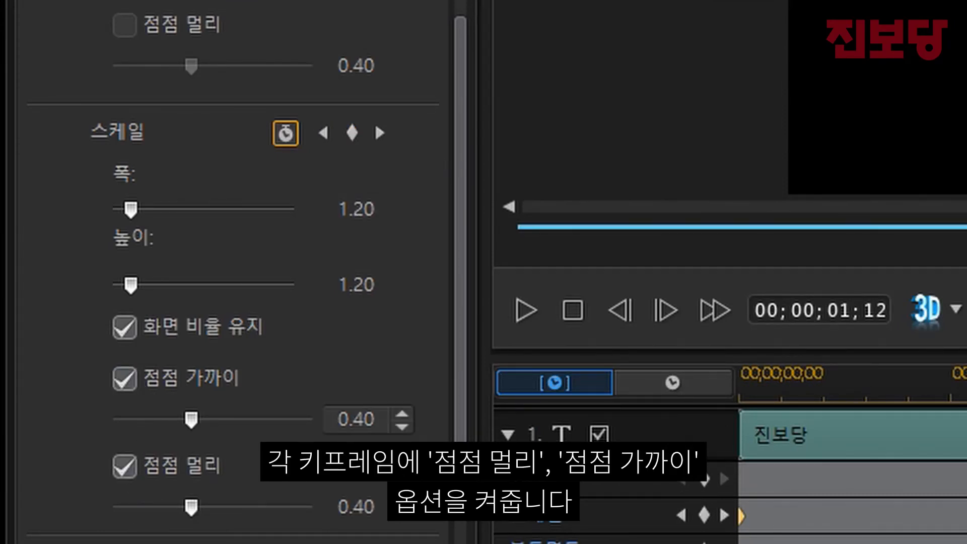
pyautogui.click(323, 133)
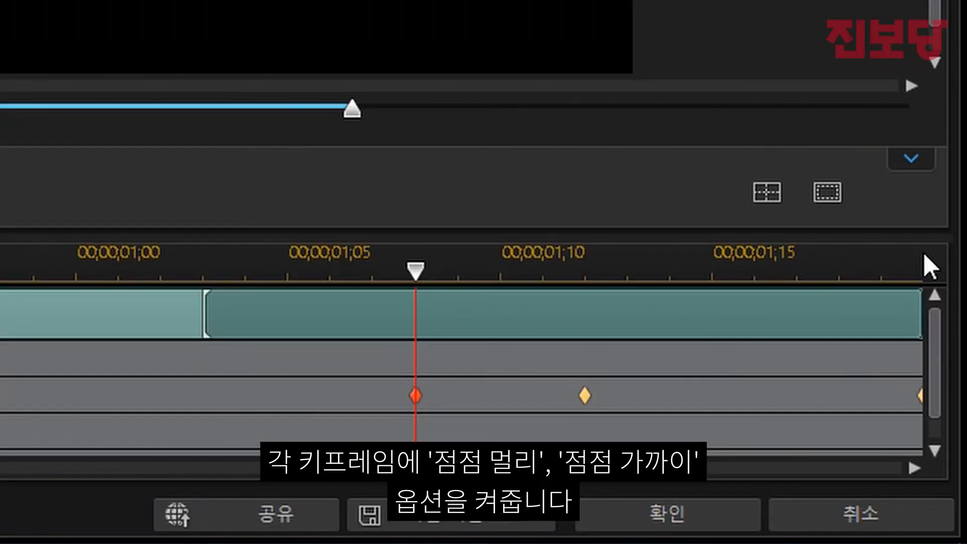
# Enable 점점 가까이 on the last scale keyframe at 00;00;01;20, and play the title from the start
pyautogui.click(924, 267)
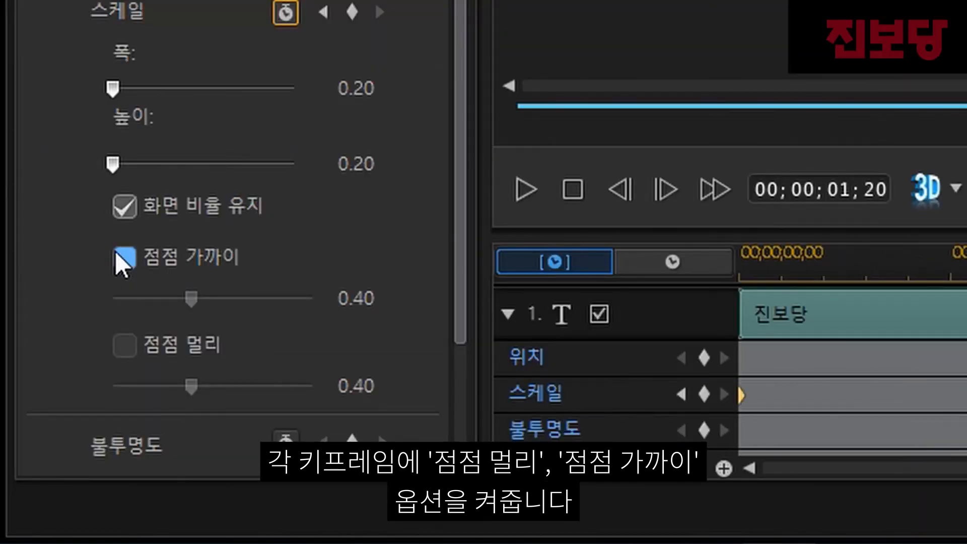
pyautogui.click(117, 253)
pyautogui.click(573, 190)
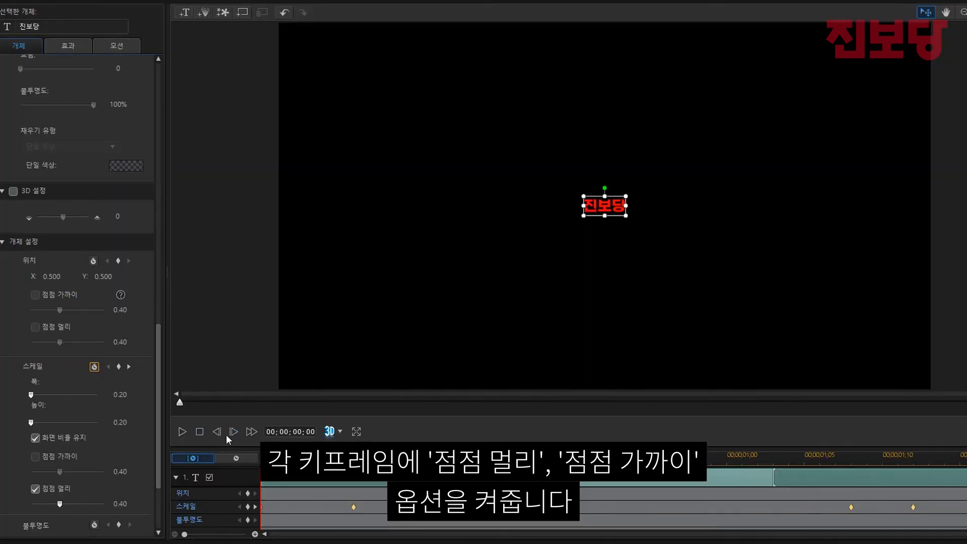
pyautogui.click(182, 432)
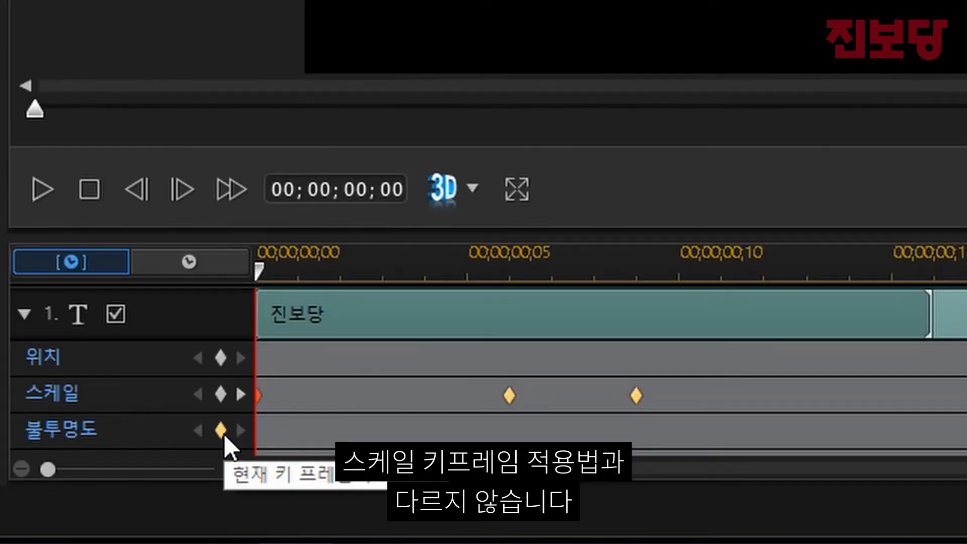
# Add opacity keyframes at frame 0 and frame 6 of the title
pyautogui.click(248, 520)
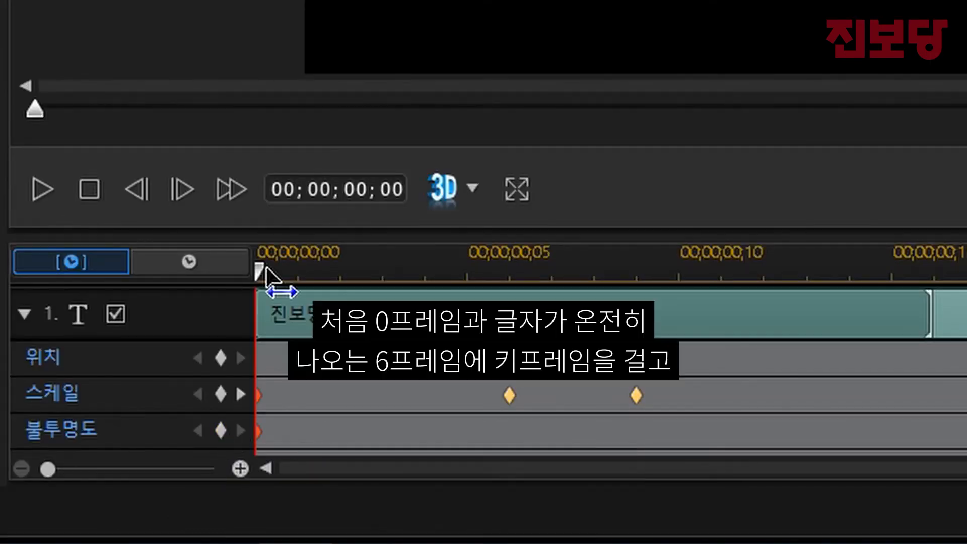
pyautogui.moveTo(266, 272); pyautogui.dragTo(241, 299)
pyautogui.click(221, 430)
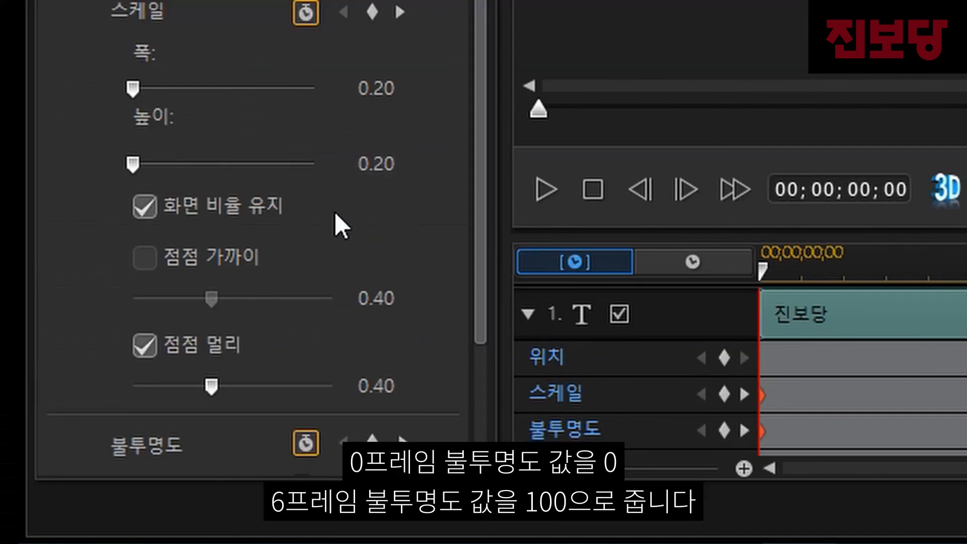
# Set the opacity of the frame 0 keyframe to 0% and check the fade-in up to frame 6
pyautogui.scroll(-5, 438, 322)
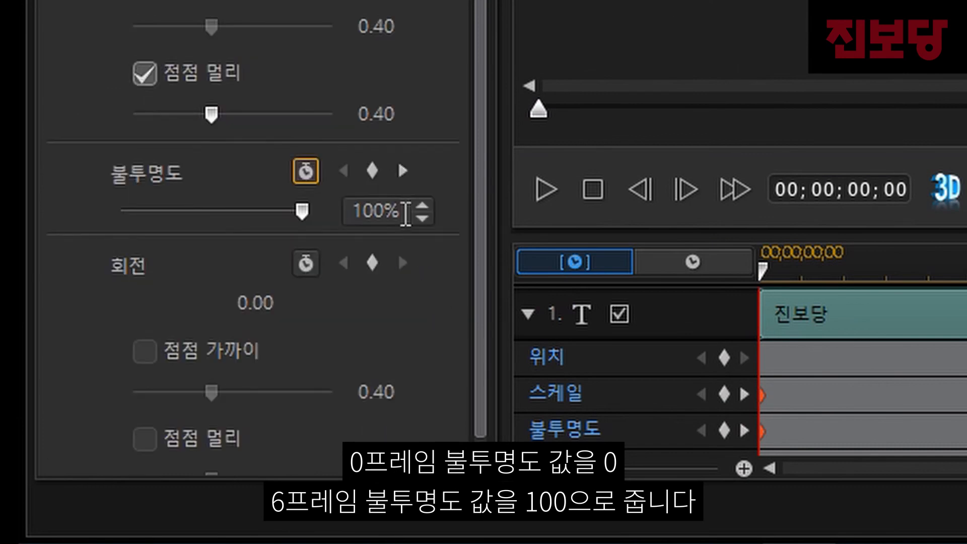
pyautogui.doubleClick(405, 209)
pyautogui.write('0')
pyautogui.press('Return')
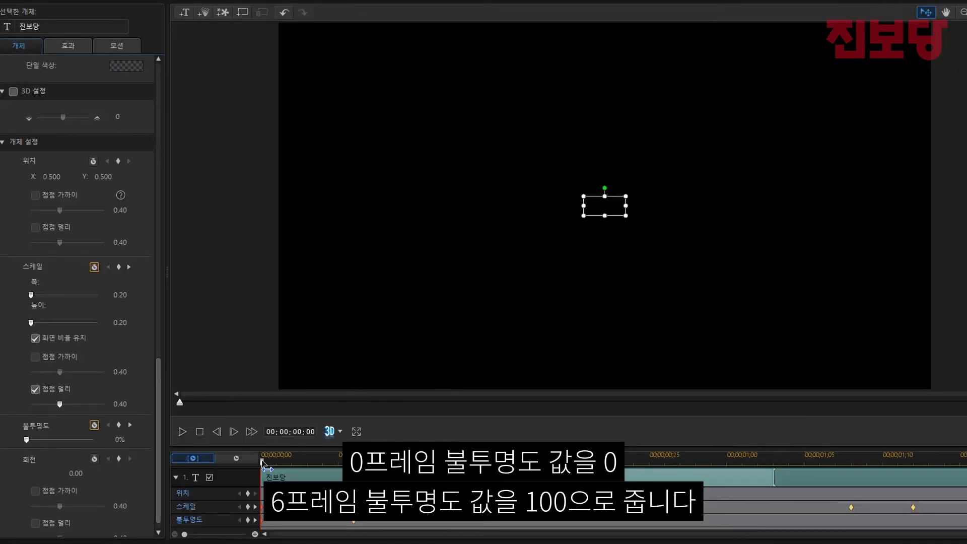
pyautogui.moveTo(262, 462); pyautogui.dragTo(355, 464)
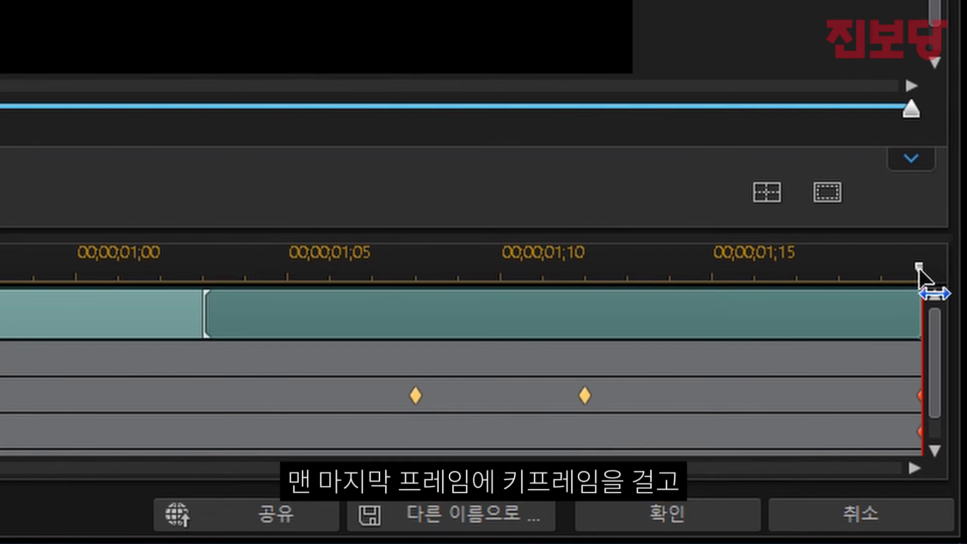
# Set the opacity keyframe at the last frame, 00;00;01;20, to 0%, and play the title from the start
pyautogui.moveTo(917, 272)
pyautogui.mouseDown()
pyautogui.moveTo(584, 272)
pyautogui.moveTo(660, 262)
pyautogui.moveTo(919, 271)
pyautogui.mouseUp()
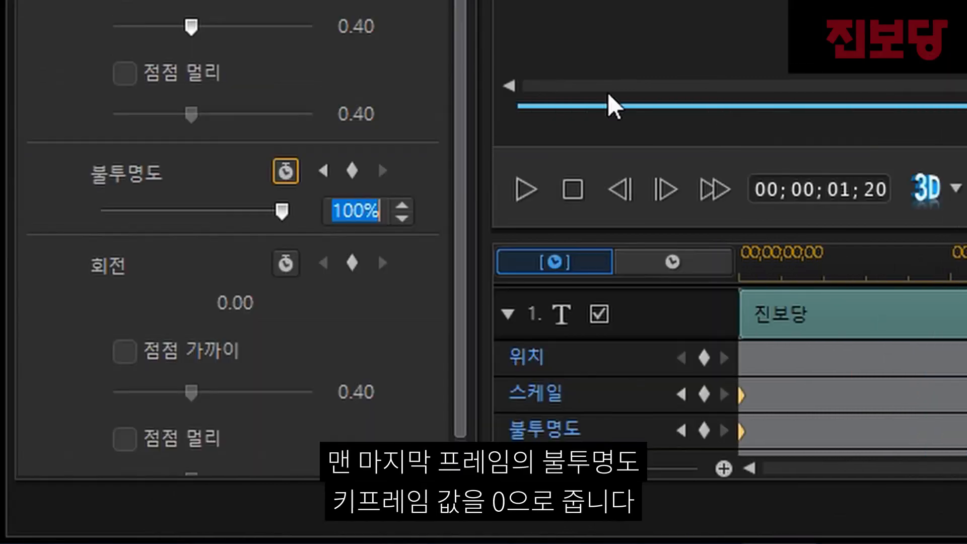
pyautogui.write('0')
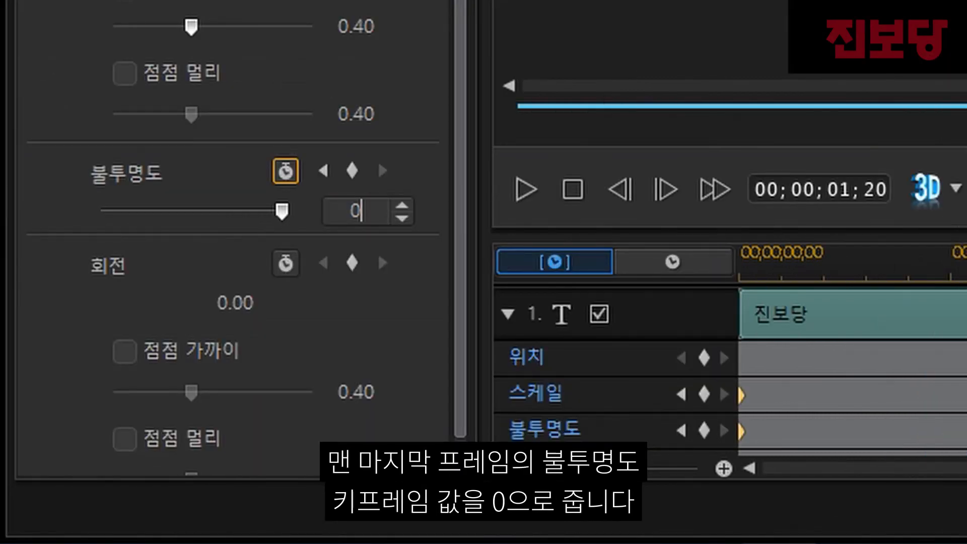
pyautogui.press('Return')
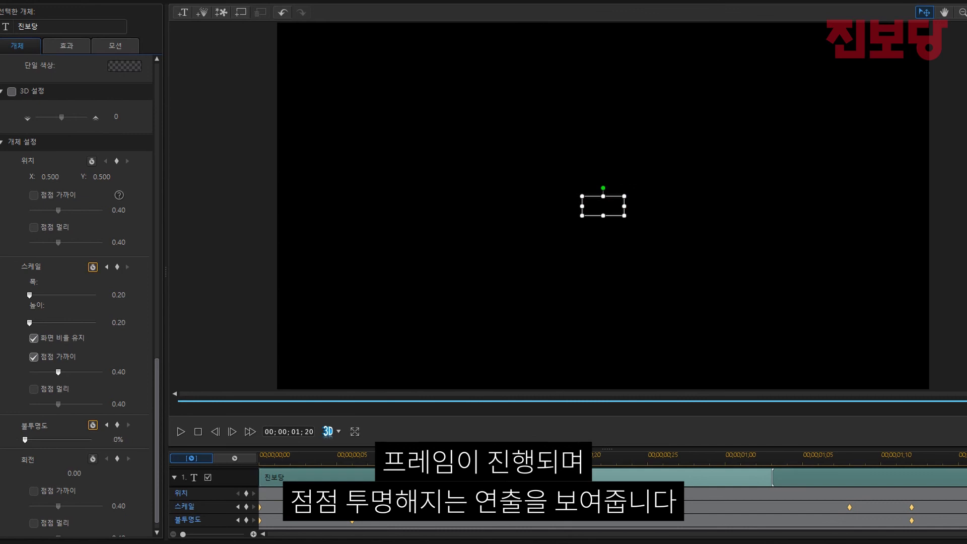
pyautogui.click(198, 432)
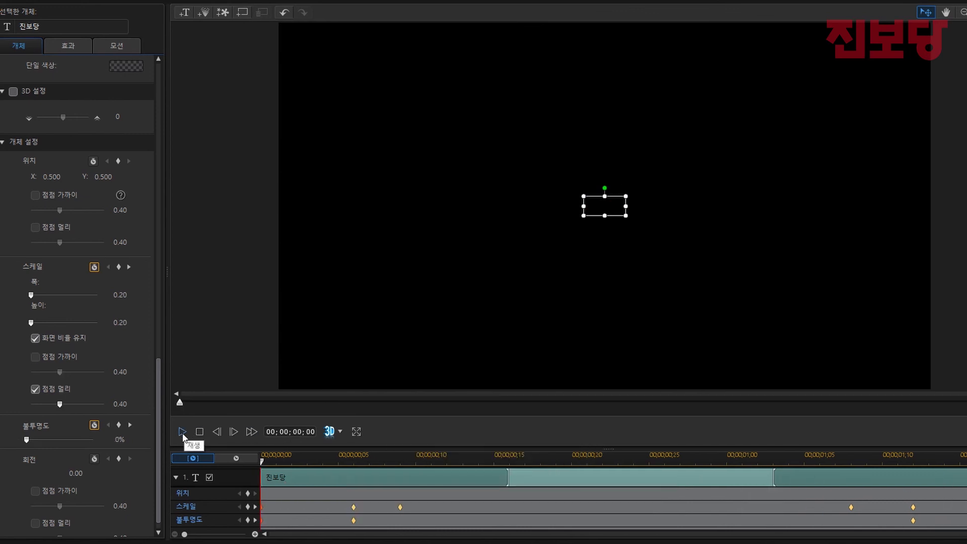
pyautogui.click(182, 431)
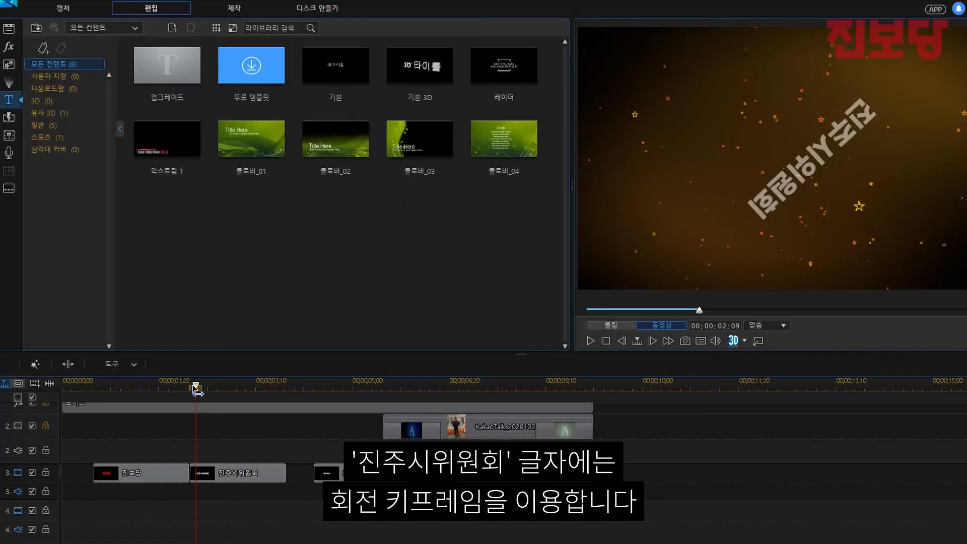
# Open the 진주시위원회 title for editing, find its rotation settings and play the title from the start
pyautogui.click(237, 473)
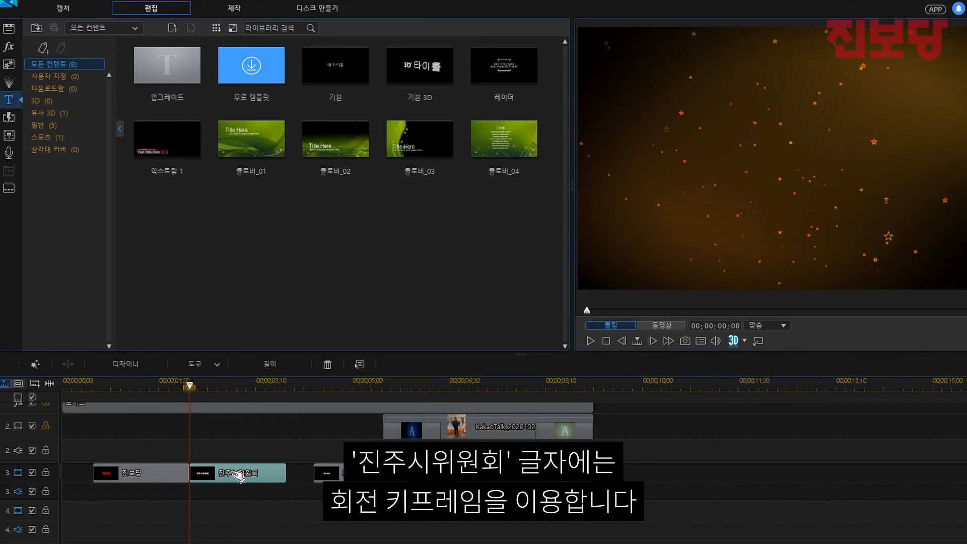
pyautogui.doubleClick(238, 474)
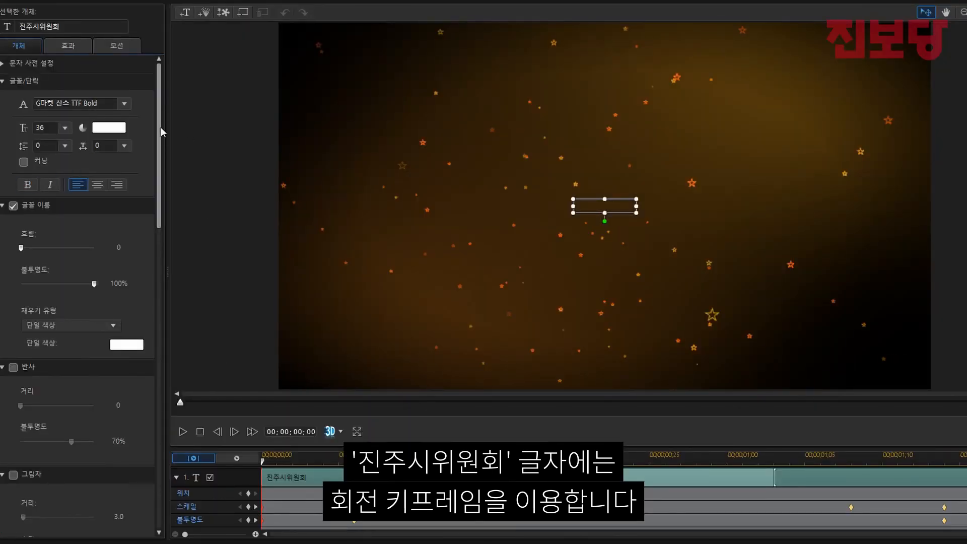
pyautogui.moveTo(160, 95); pyautogui.dragTo(254, 508)
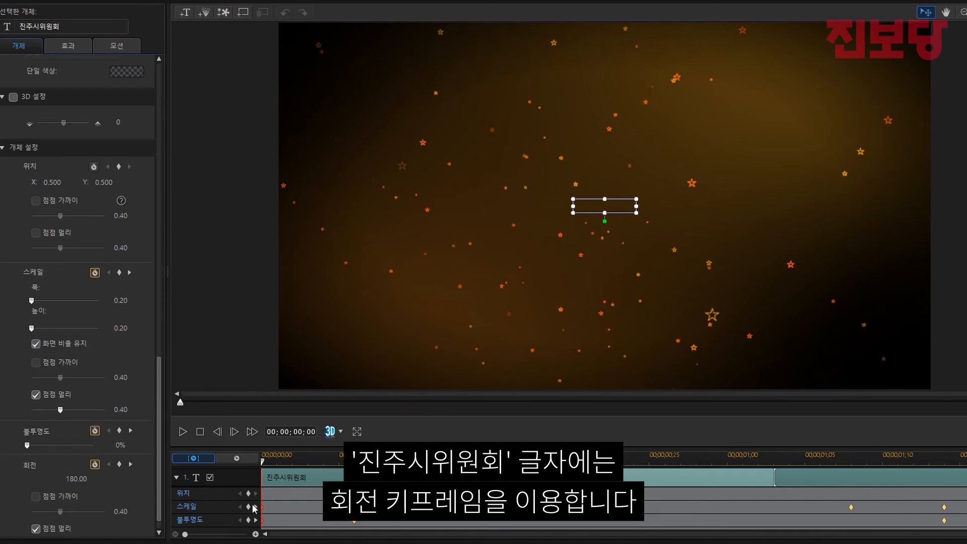
pyautogui.click(182, 431)
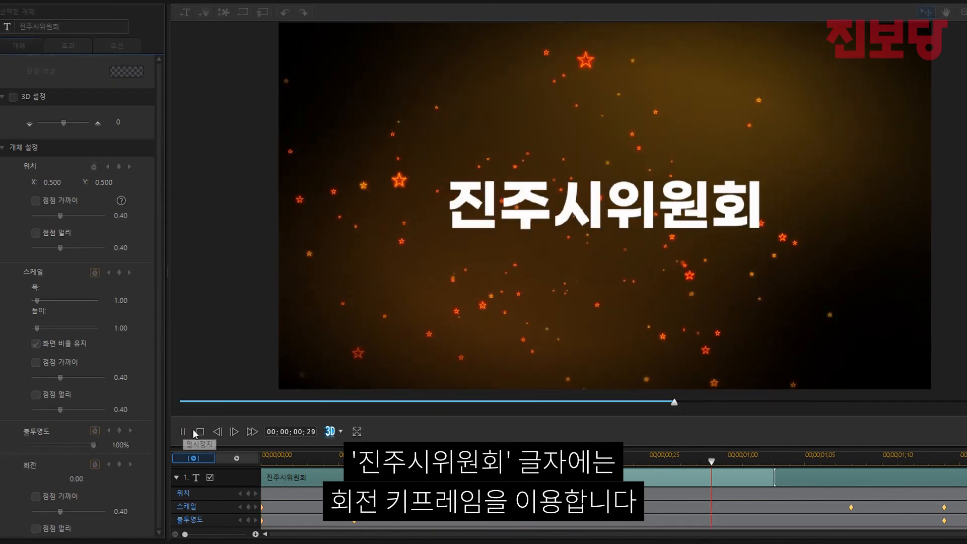
pyautogui.click(195, 431)
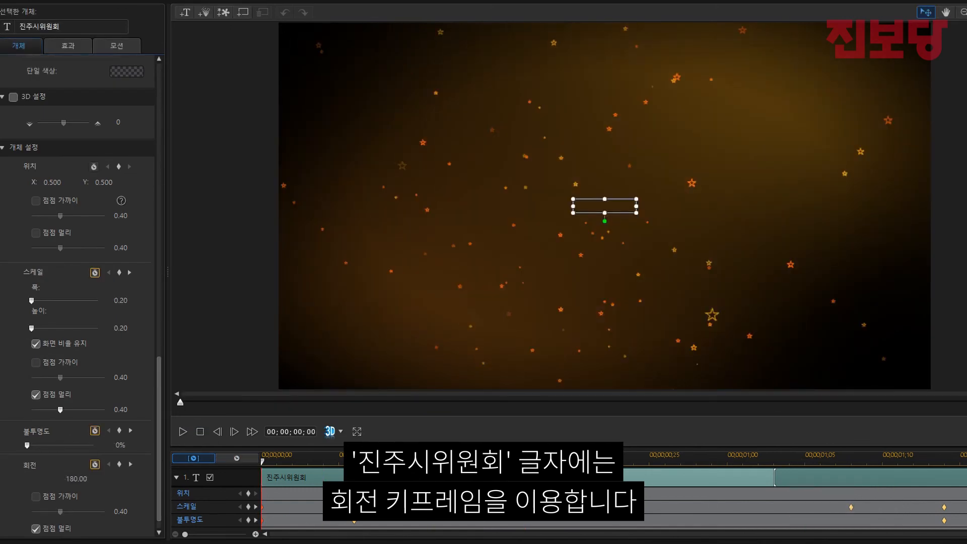
# Examine the 진주시위원회 title's rotation keyframes from frame 0 through frame 9 to the last frame, and replay the title
pyautogui.scroll(-1, 569, 499)
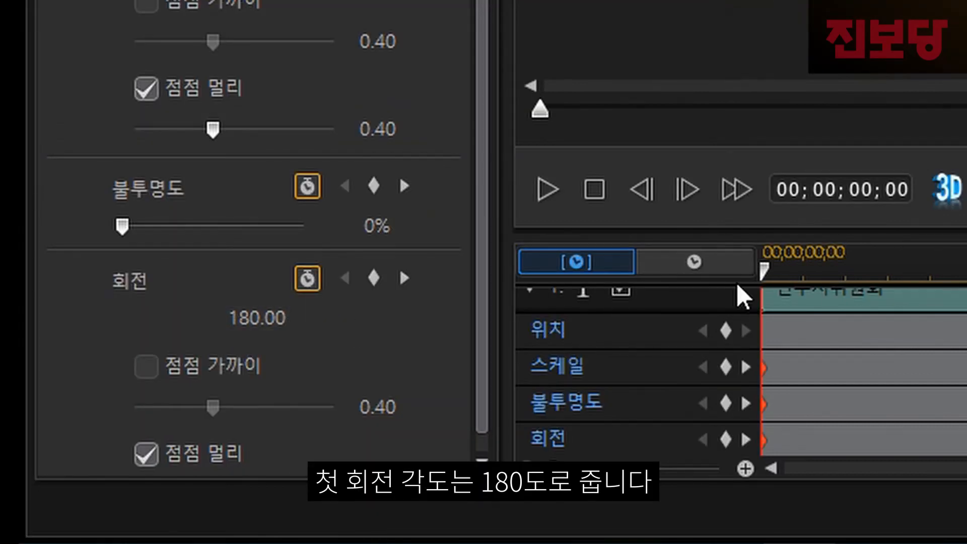
pyautogui.moveTo(763, 270); pyautogui.dragTo(966, 276)
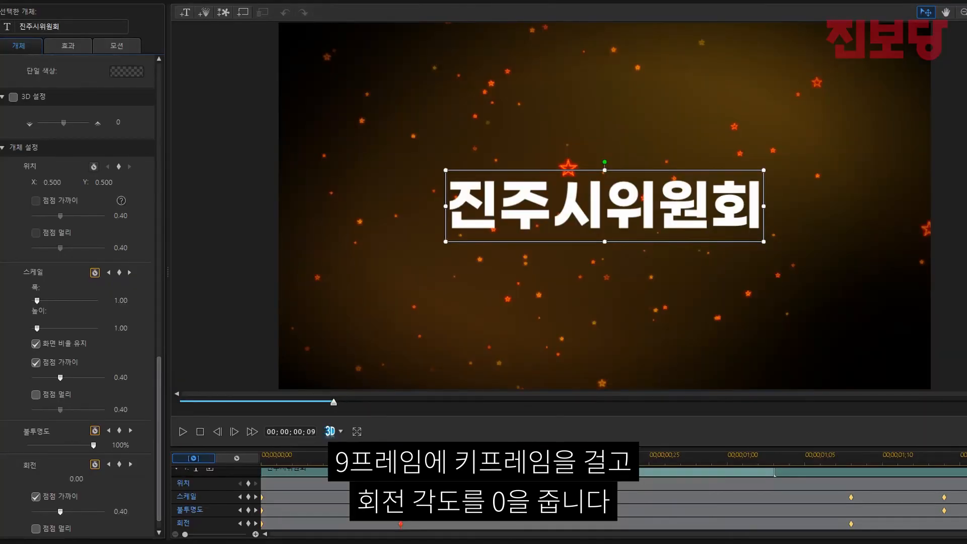
pyautogui.moveTo(400, 458); pyautogui.dragTo(847, 461)
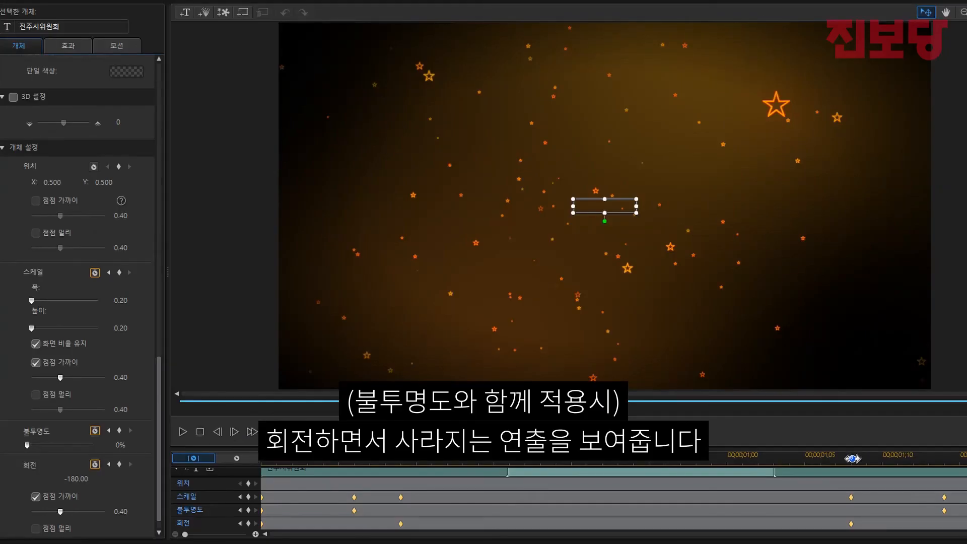
pyautogui.moveTo(856, 459); pyautogui.dragTo(946, 462)
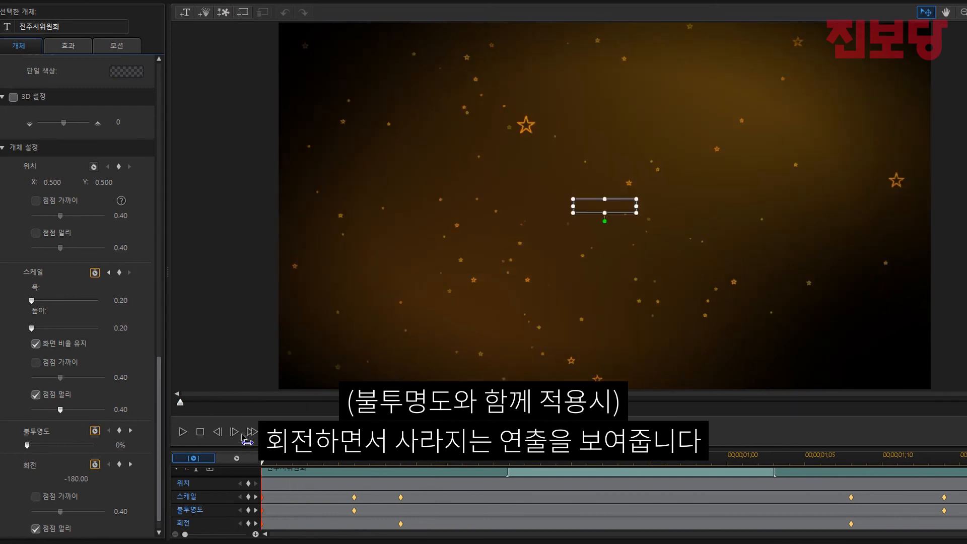
pyautogui.click(183, 432)
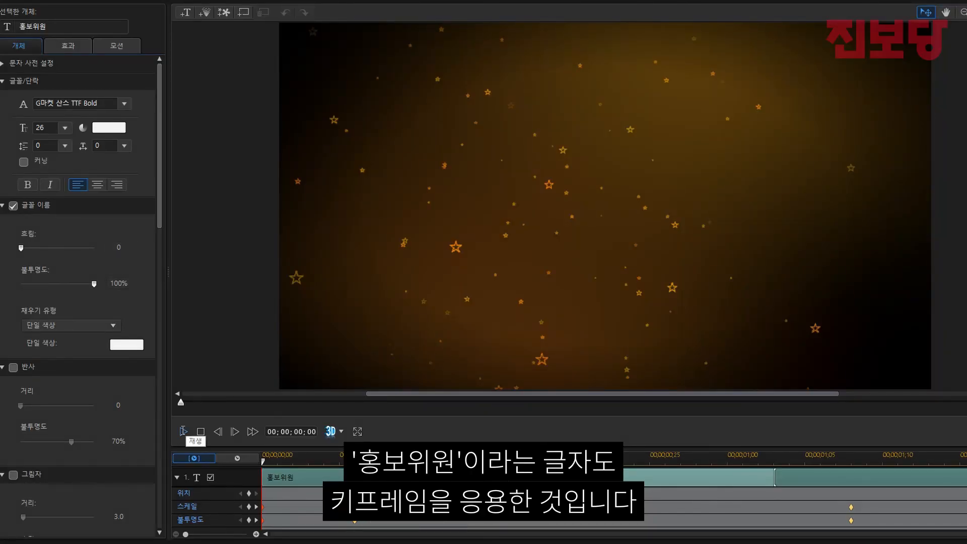
# Examine the 홍보위원 title's scale keyframes at frames 0, 6 and 00;00;01;08, and play the title
pyautogui.click(183, 431)
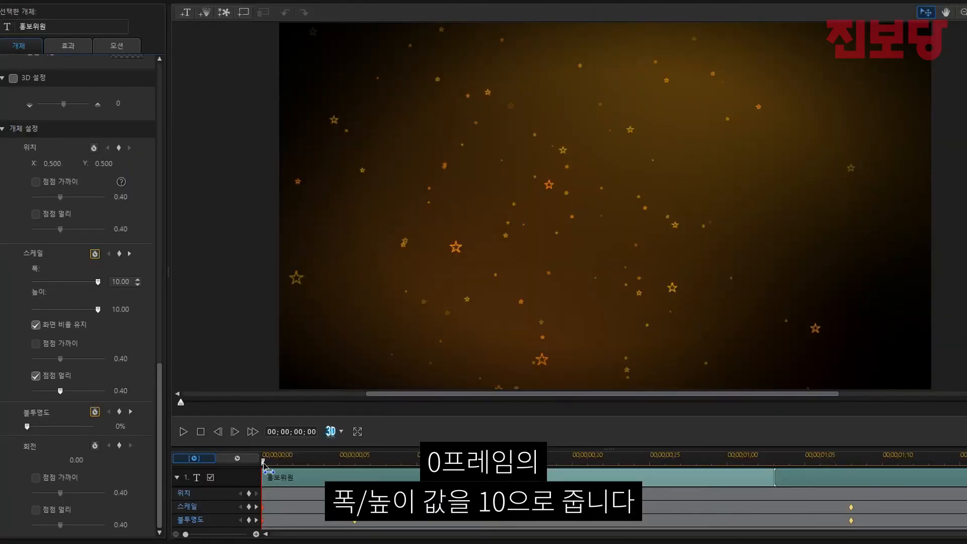
pyautogui.moveTo(263, 462); pyautogui.dragTo(354, 461)
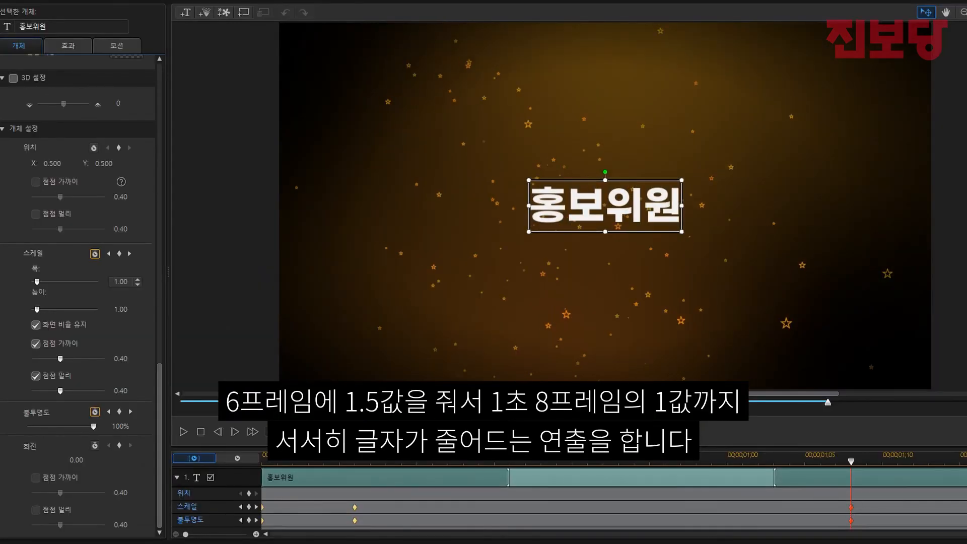
pyautogui.click(113, 282)
pyautogui.click(108, 253)
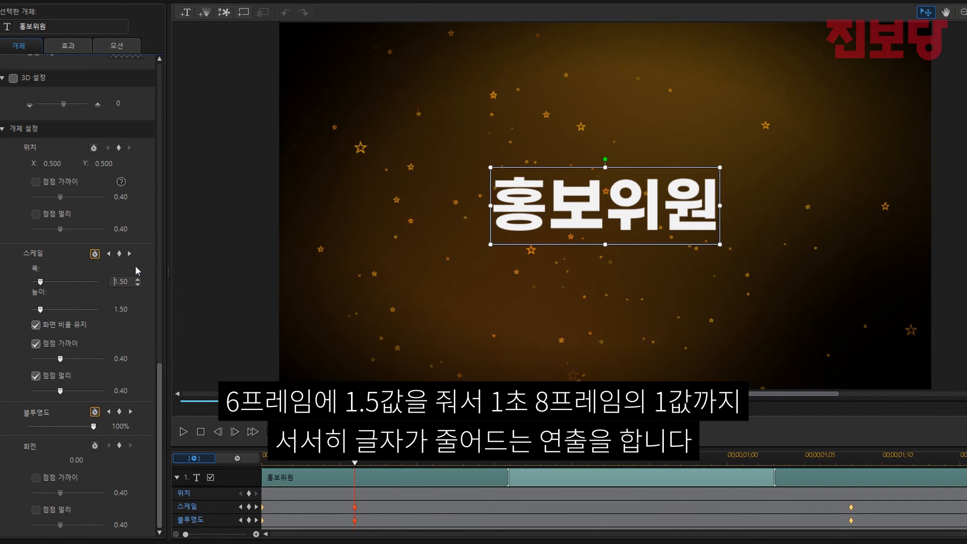
pyautogui.click(183, 432)
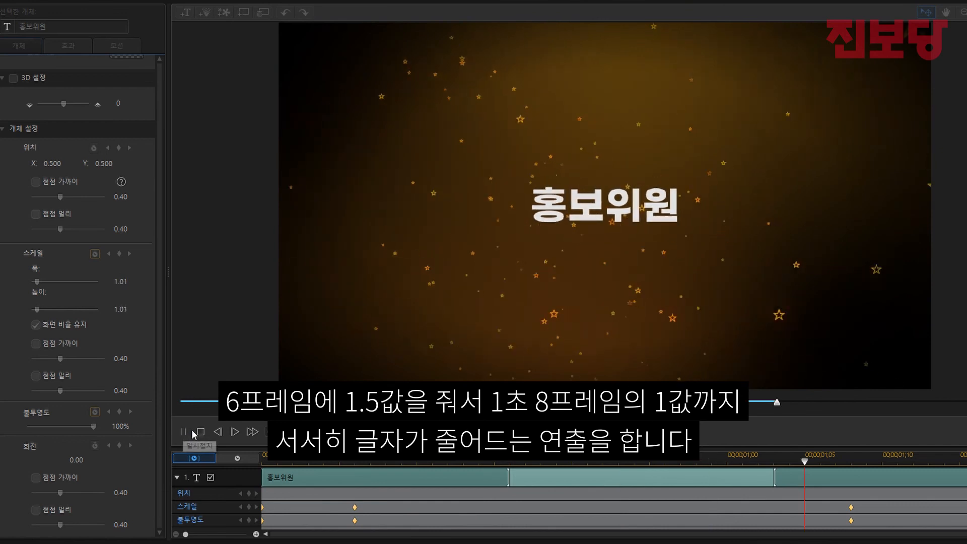
pyautogui.click(200, 431)
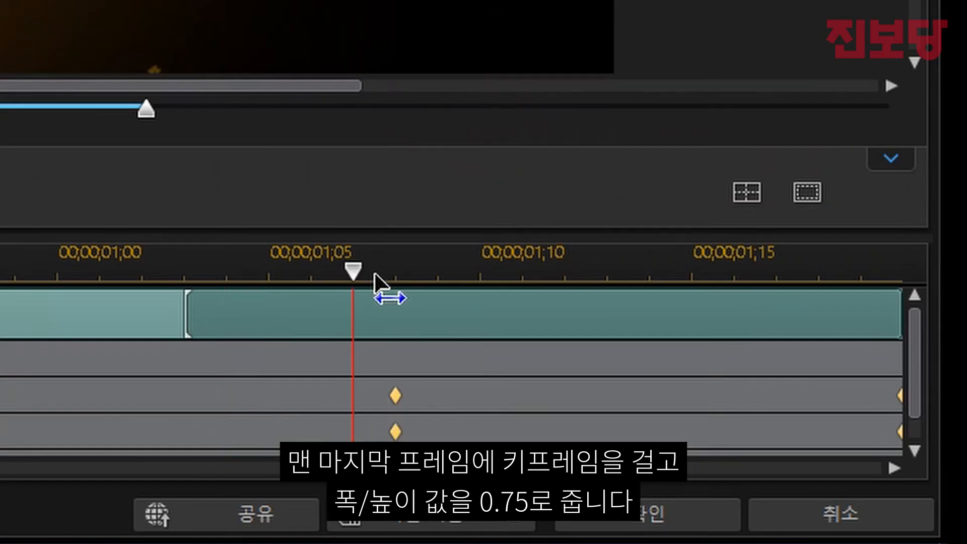
# Examine the 홍보위원 title's shrinking and fading towards its last frame, and play it from the start
pyautogui.moveTo(843, 467); pyautogui.dragTo(966, 473)
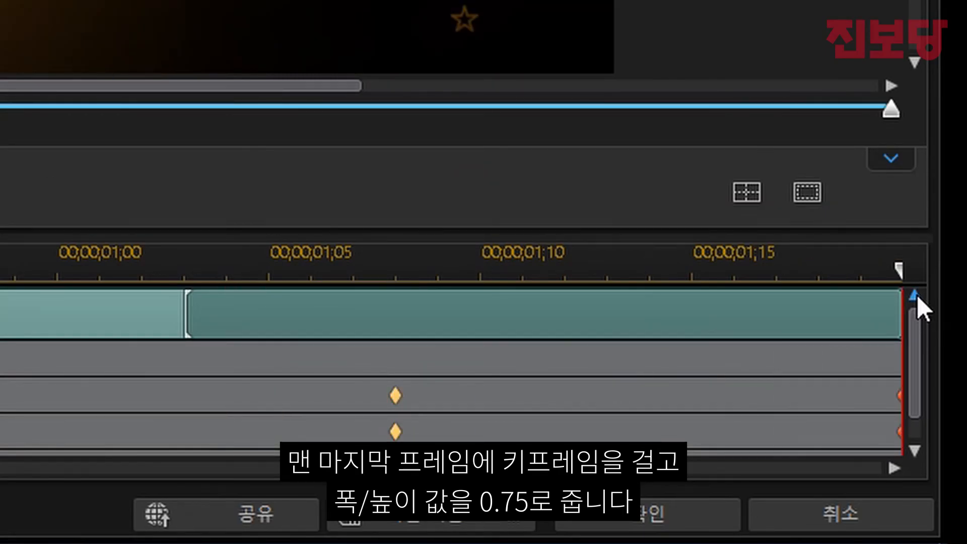
pyautogui.moveTo(921, 306); pyautogui.dragTo(655, 282)
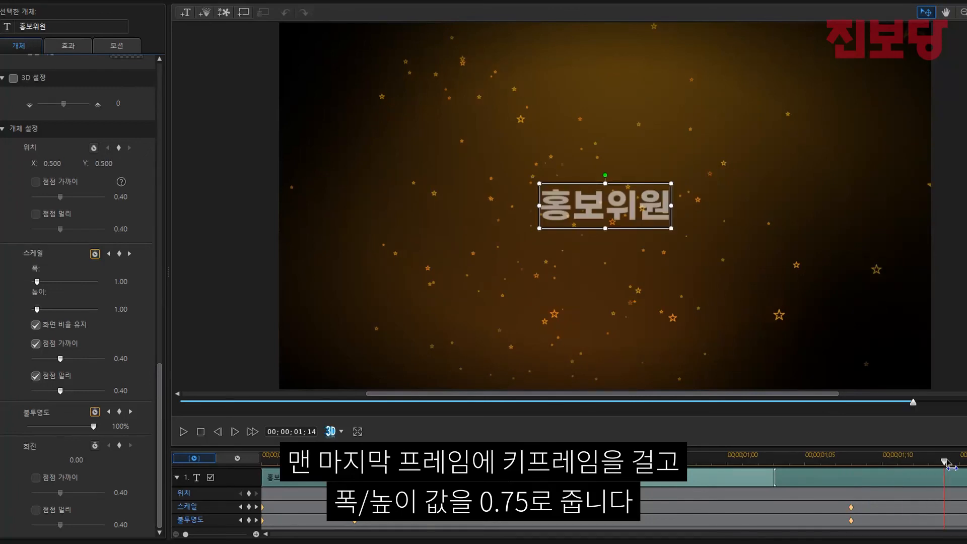
pyautogui.moveTo(946, 466); pyautogui.dragTo(854, 486)
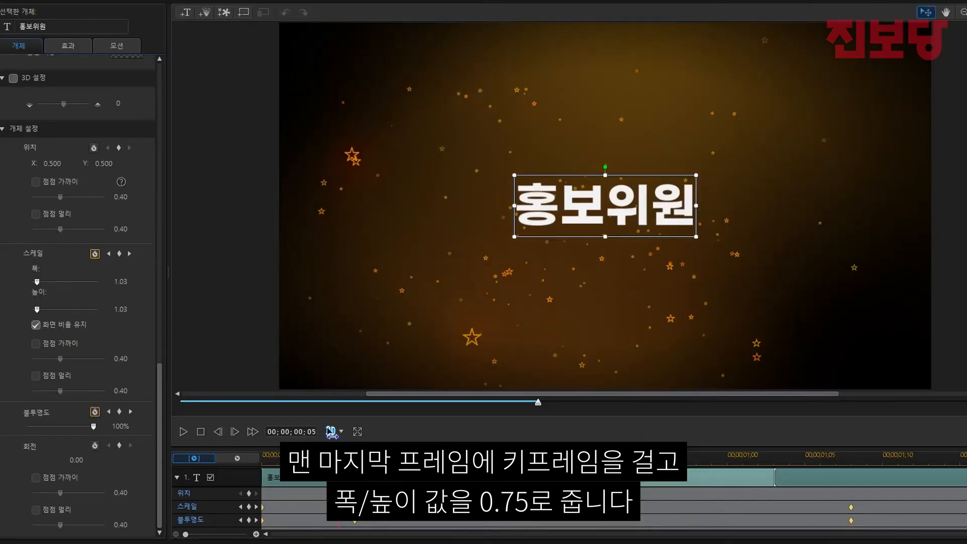
pyautogui.press('Home')
pyautogui.click(182, 431)
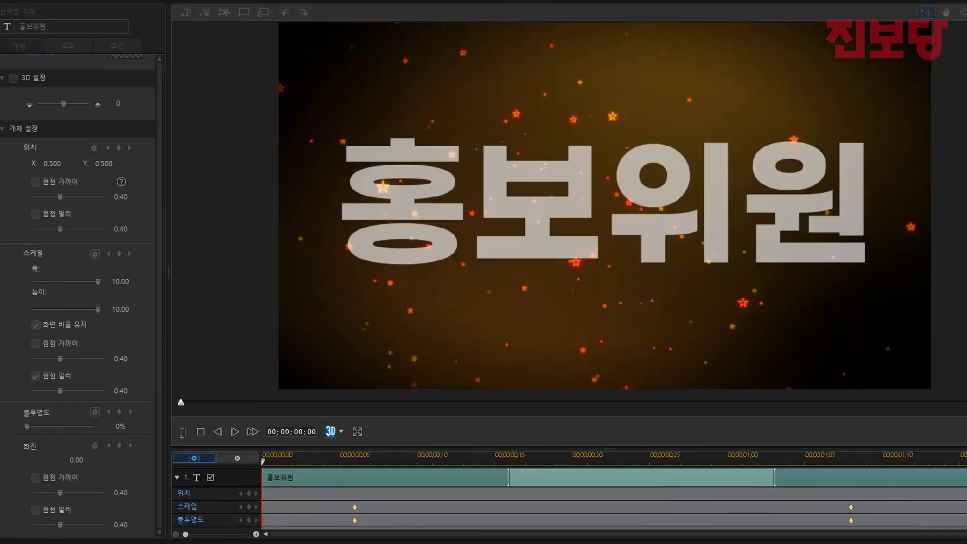
pyautogui.click(201, 432)
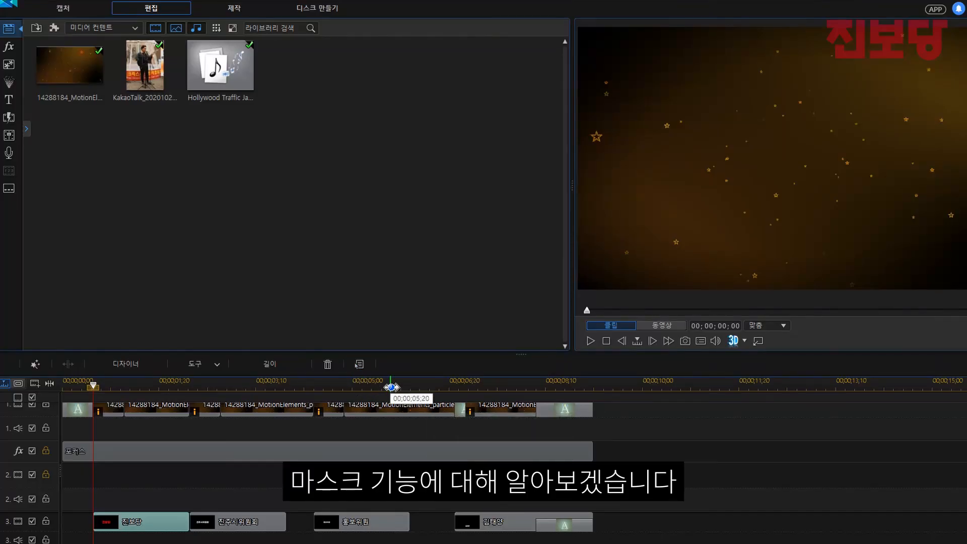
# Preview the masked photo near 00;00;06;26, and place the original KakaoTalk photo on video track 2 after the existing clips
pyautogui.click(391, 386)
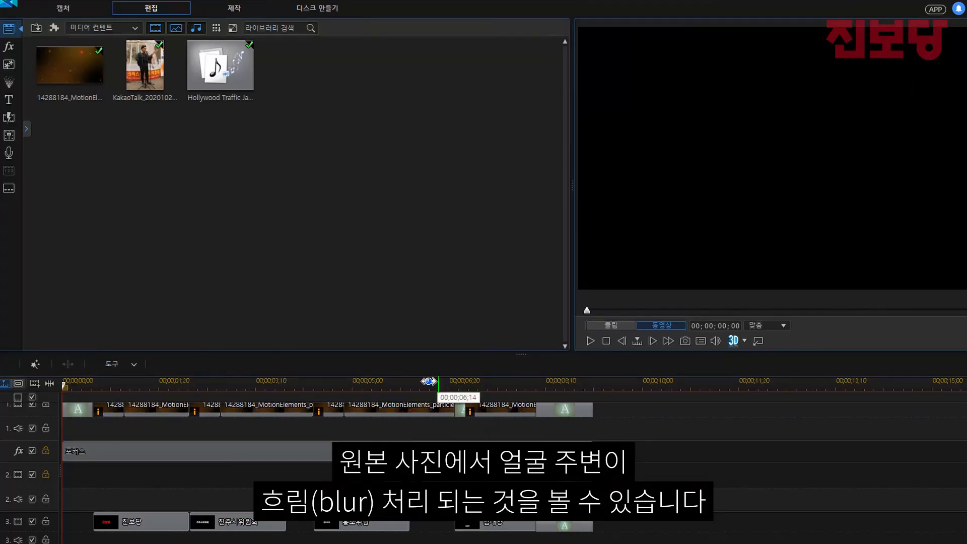
pyautogui.moveTo(429, 381); pyautogui.dragTo(460, 382)
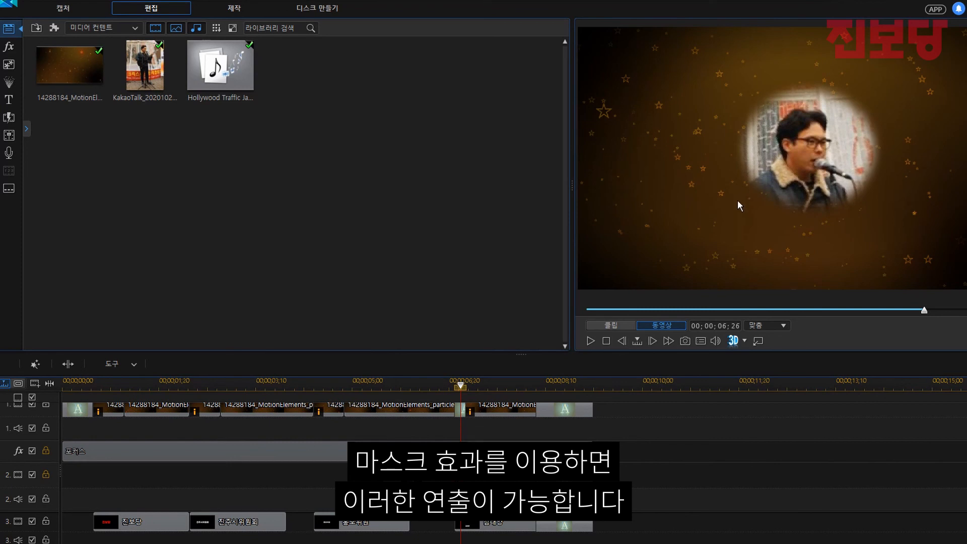
pyautogui.moveTo(145, 65); pyautogui.dragTo(674, 474)
# Open the new photo clip in the PiP designer, scale it proportionally to width 0.774, and position it at X 0.511, Y 0.900
pyautogui.doubleClick(677, 474)
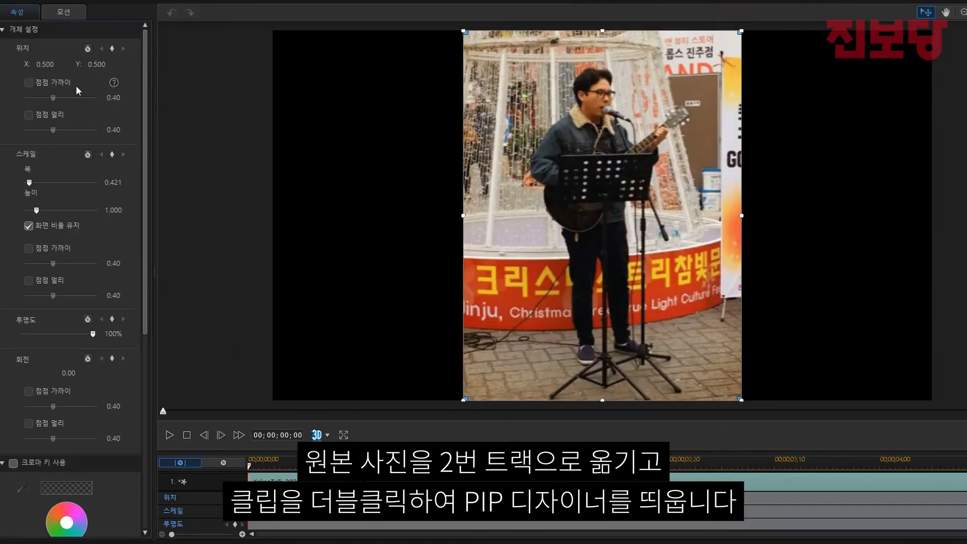
pyautogui.moveTo(647, 137)
pyautogui.mouseDown()
pyautogui.moveTo(641, 177)
pyautogui.moveTo(658, 211)
pyautogui.moveTo(658, 138)
pyautogui.moveTo(648, 140)
pyautogui.mouseUp()
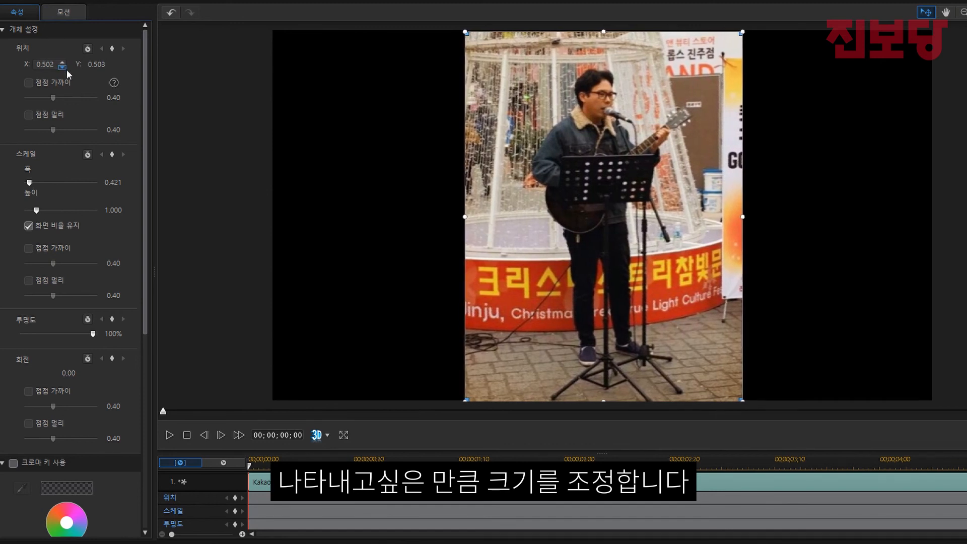
pyautogui.click(62, 67)
pyautogui.click(62, 67)
pyautogui.moveTo(29, 182); pyautogui.dragTo(34, 182)
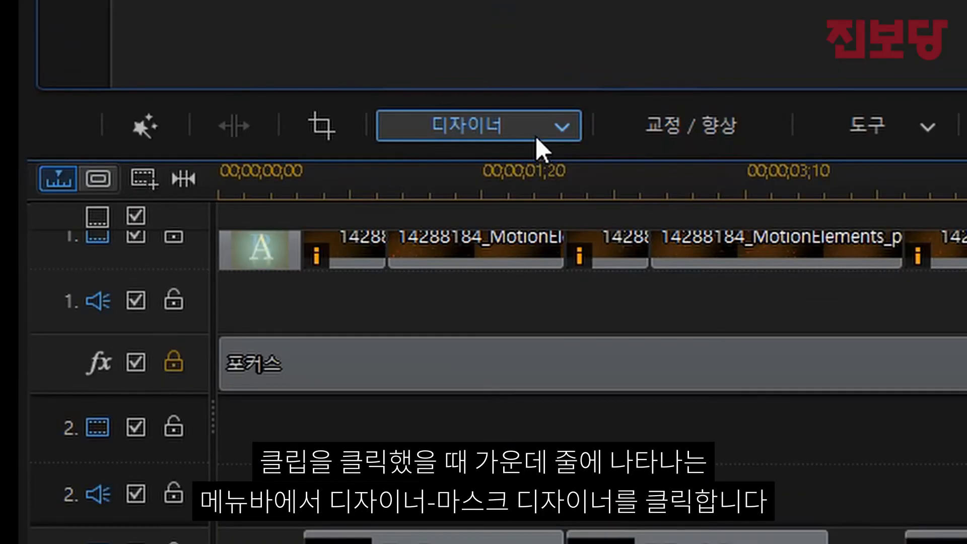
# Open the photo clip in the mask designer and apply the white soft-edged oval mask
pyautogui.click(178, 368)
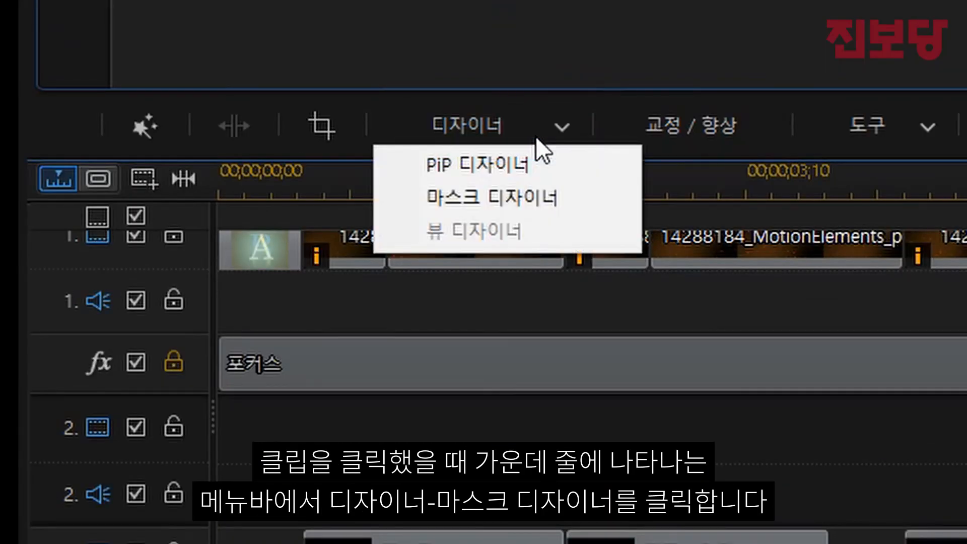
pyautogui.click(523, 197)
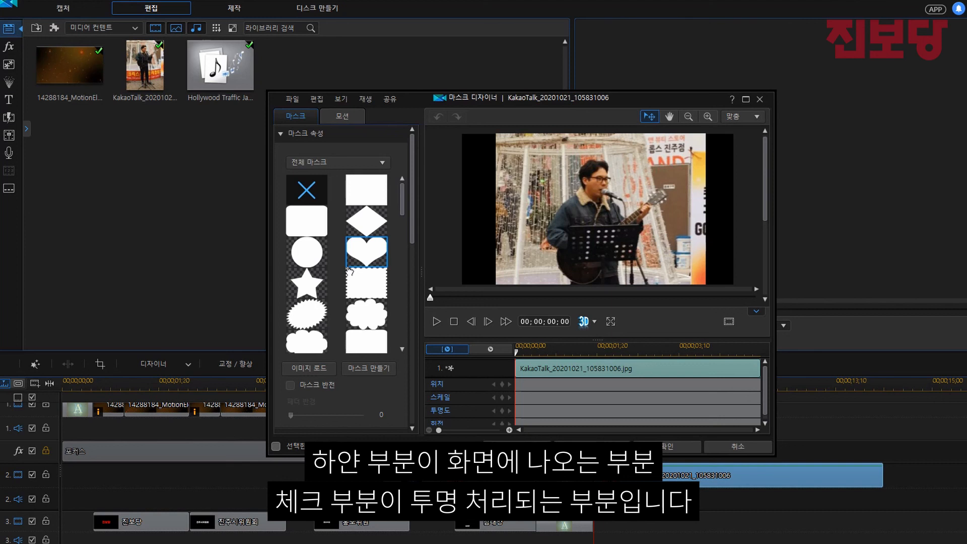
pyautogui.moveTo(401, 202); pyautogui.dragTo(395, 314)
pyautogui.click(375, 276)
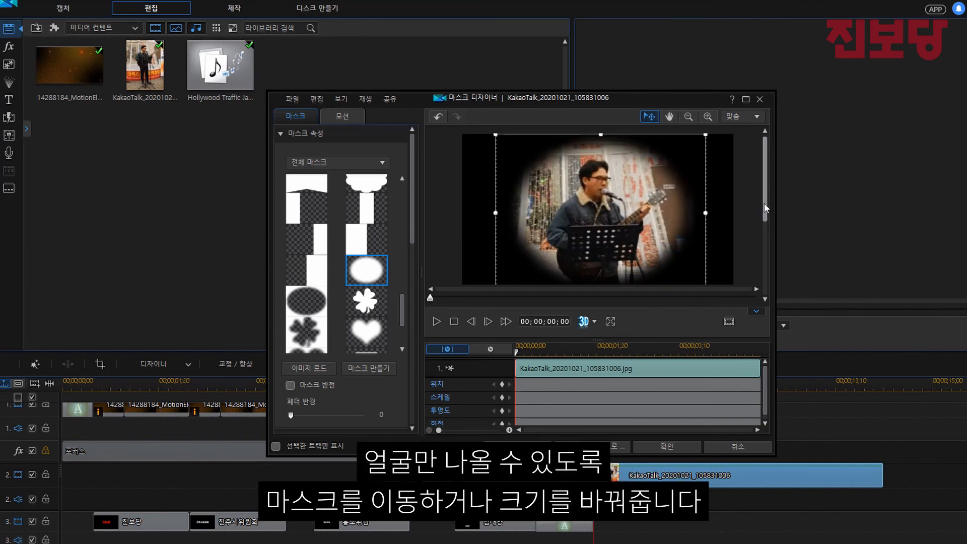
# Scale the oval mask proportionally to width 0.774, move it to X 0.492, Y 0.188 around the singer's face, and confirm the mask
pyautogui.scroll(-6, 341, 385)
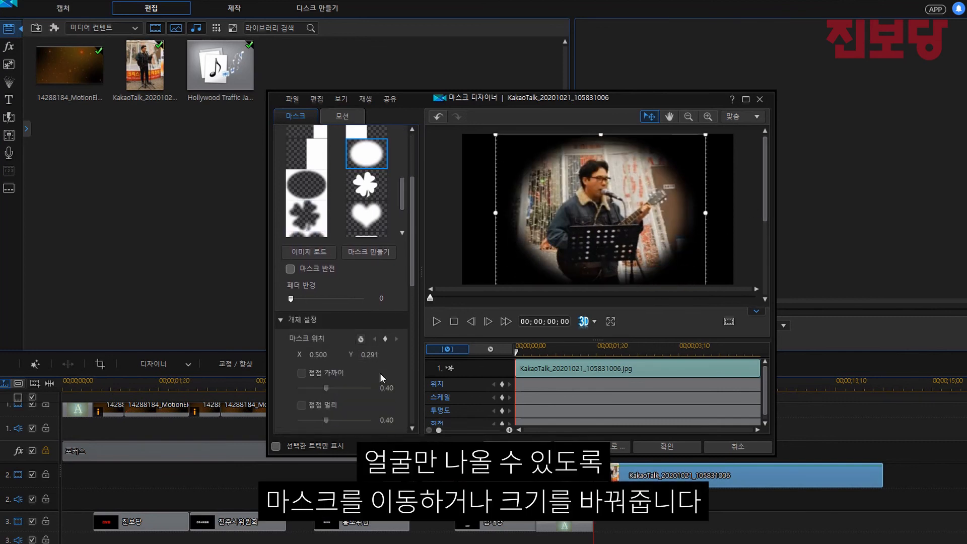
pyautogui.scroll(-2, 378, 334)
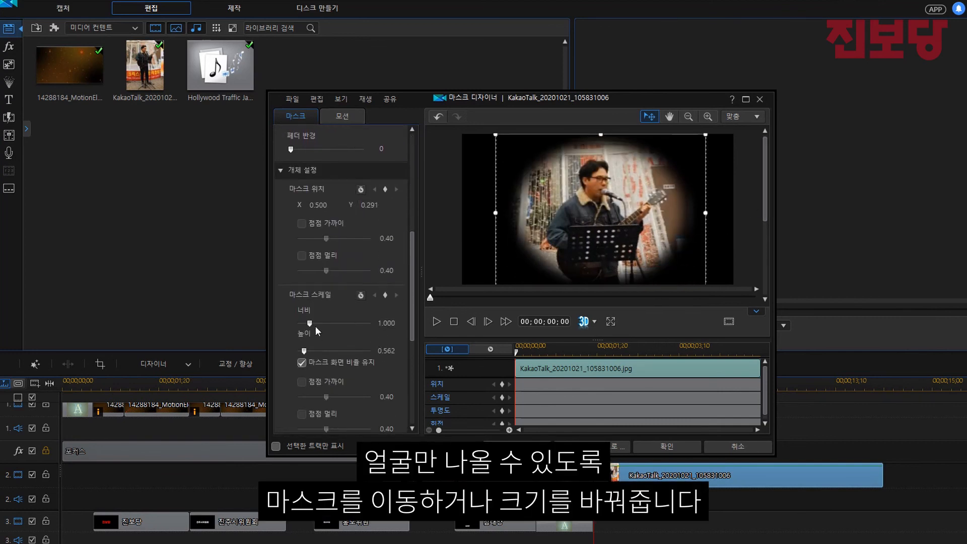
pyautogui.moveTo(309, 322); pyautogui.dragTo(306, 322)
pyautogui.moveTo(610, 222); pyautogui.dragTo(610, 203)
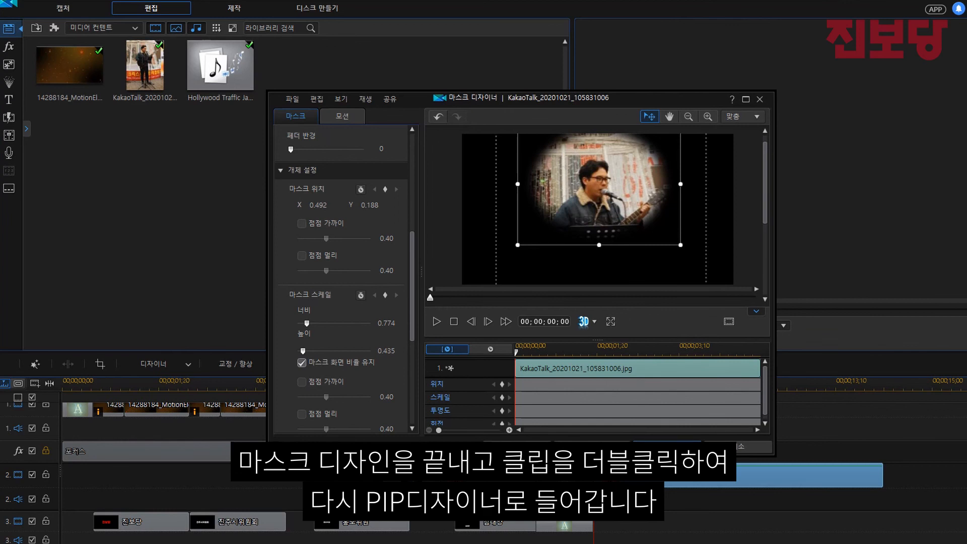
pyautogui.click(670, 446)
# Reopen the masked photo in the PiP designer, move it to X 0.522, Y 0.949, and reduce its scale slightly
pyautogui.doubleClick(806, 476)
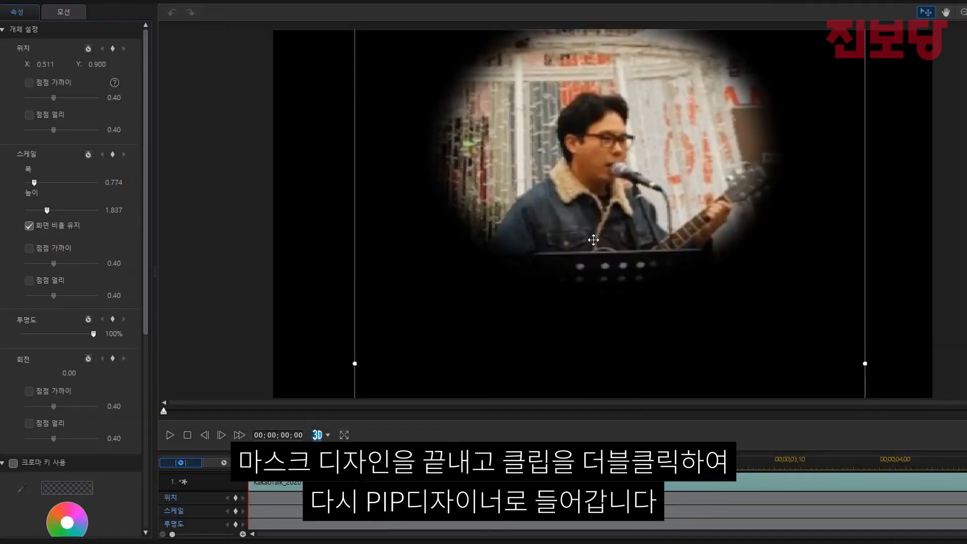
pyautogui.moveTo(621, 151); pyautogui.dragTo(631, 174)
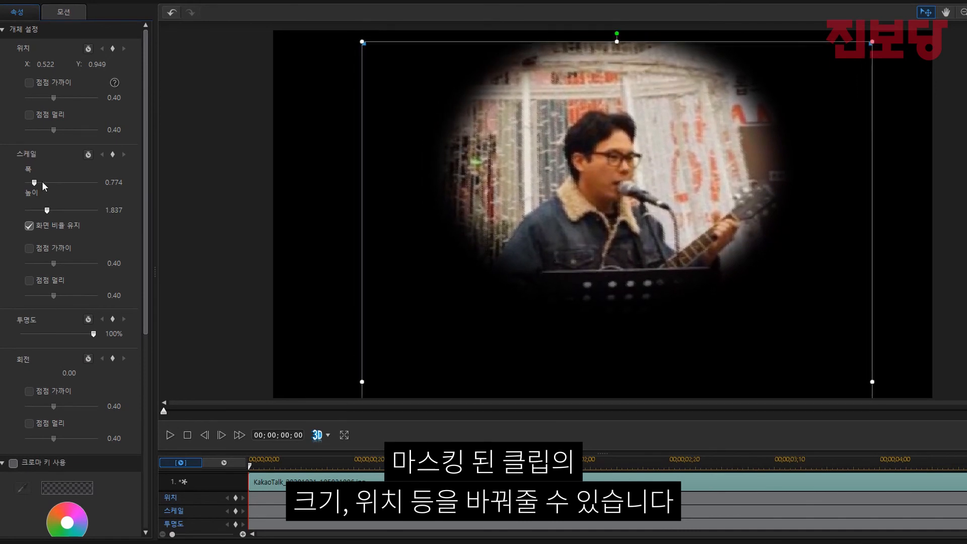
pyautogui.moveTo(35, 182); pyautogui.dragTo(33, 182)
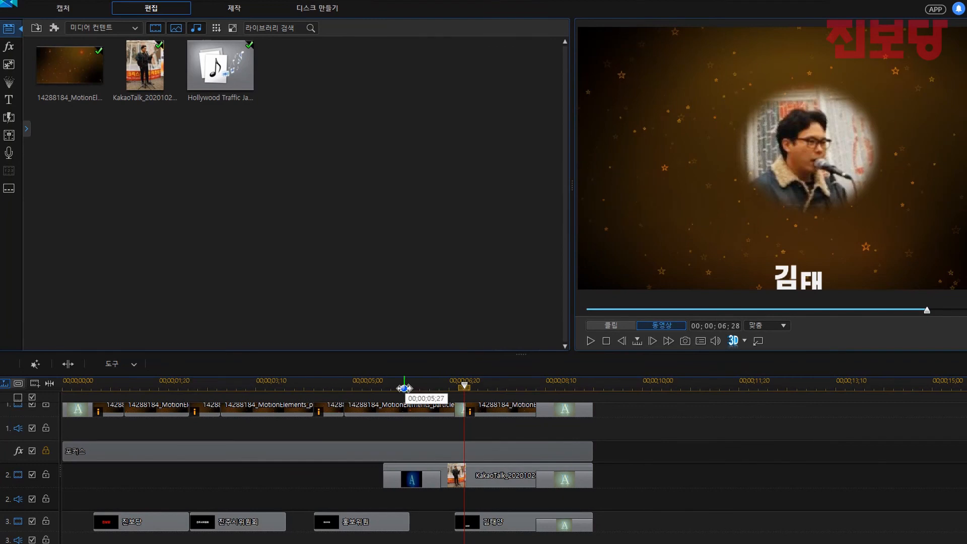
# Inspect the transitions at the start and end of the masked photo clip on track 2
pyautogui.click(400, 386)
pyautogui.click(409, 481)
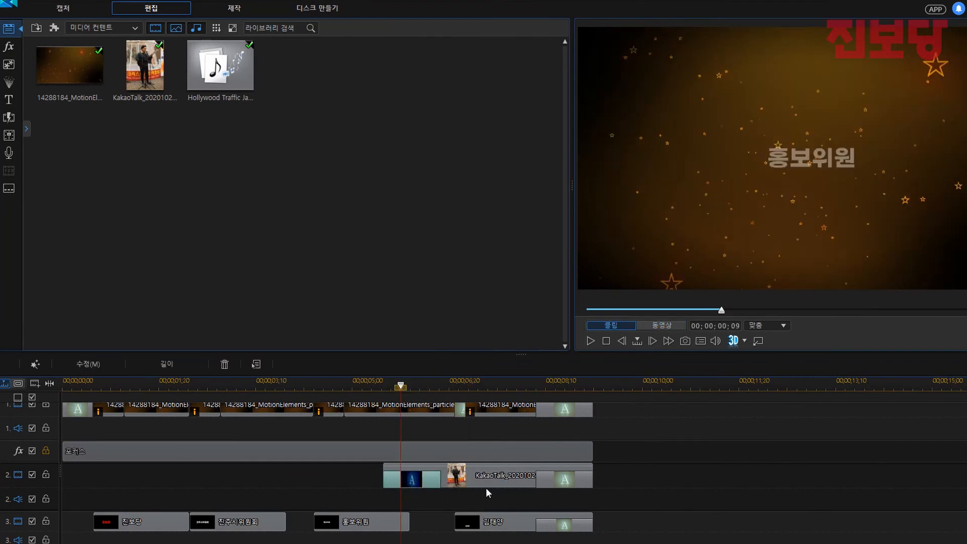
pyautogui.click(568, 479)
pyautogui.click(423, 386)
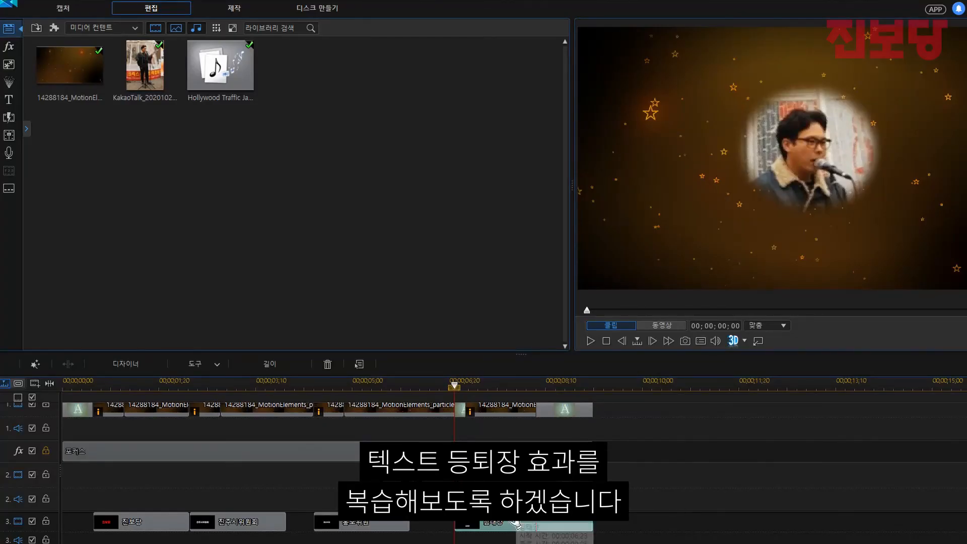
# Open the name title beneath the photo in the title designer and browse the starting effects for its text
pyautogui.doubleClick(483, 523)
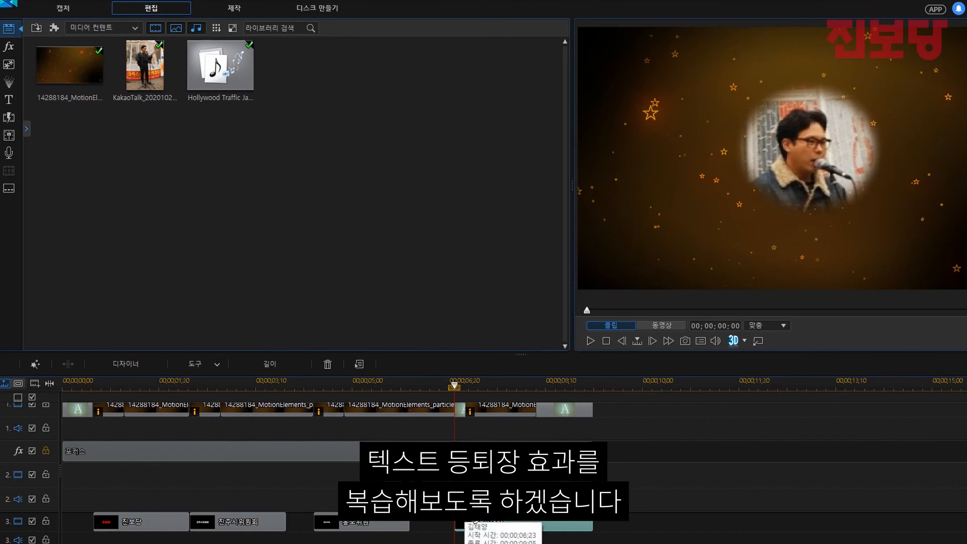
pyautogui.click(185, 431)
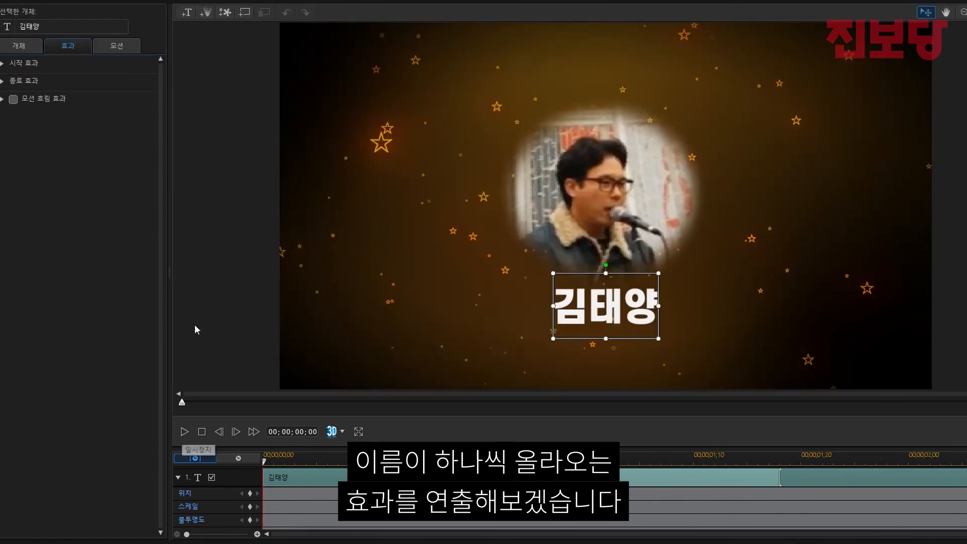
pyautogui.click(18, 45)
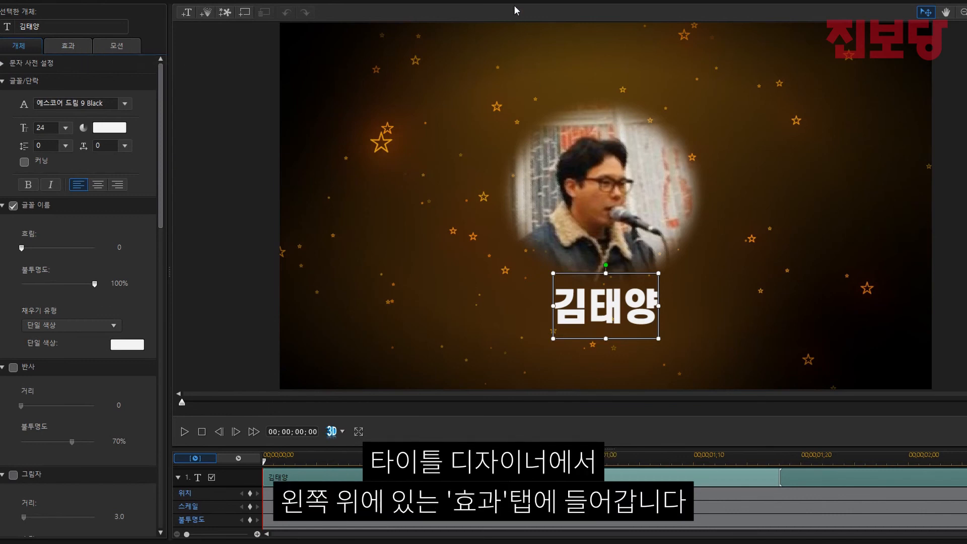
pyautogui.click(58, 45)
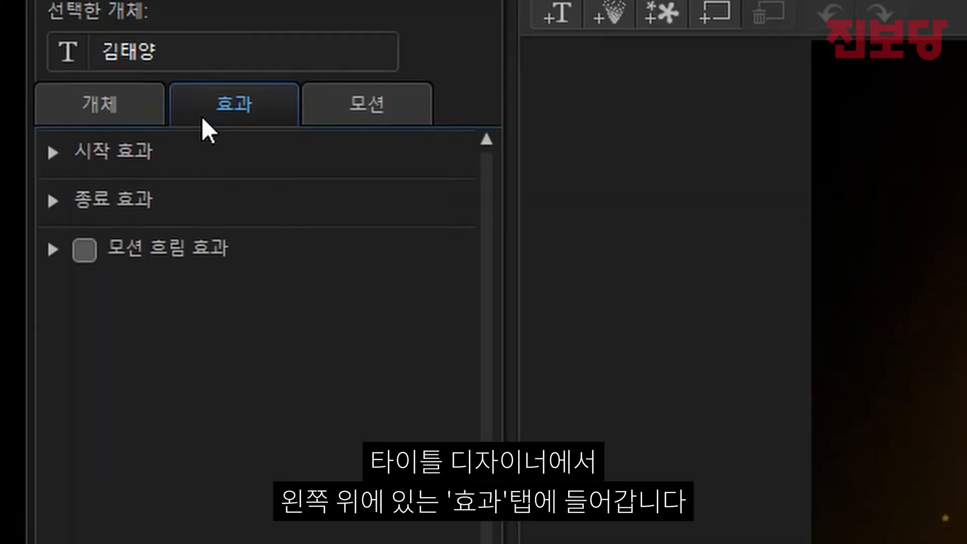
pyautogui.click(135, 191)
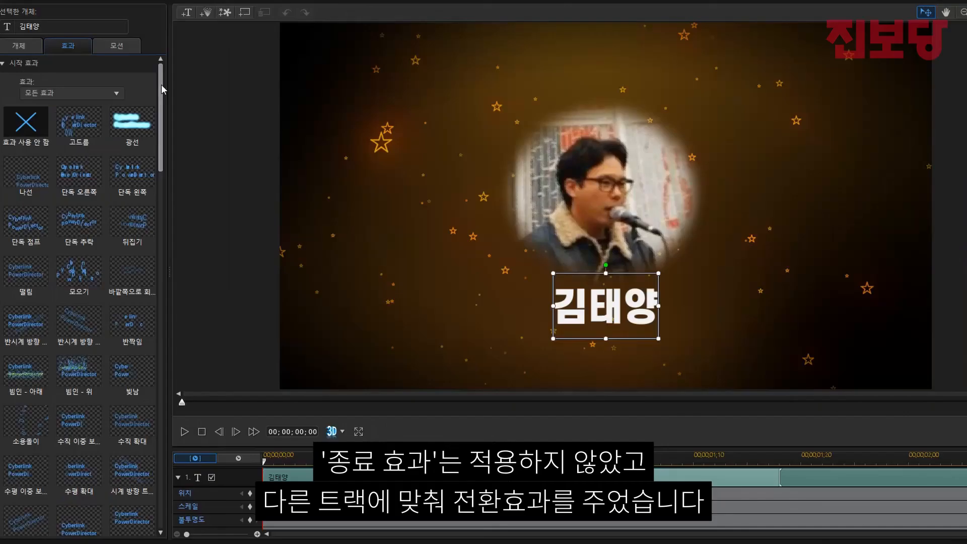
pyautogui.moveTo(161, 83); pyautogui.dragTo(149, 383)
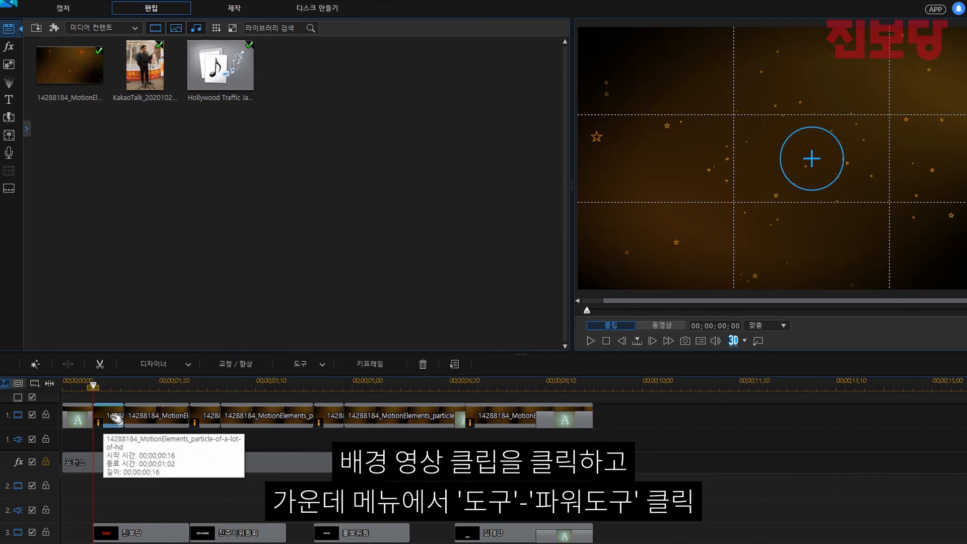
# Open the power tools' video speed settings for the short background clip at the start of the first title
pyautogui.click(316, 366)
pyautogui.click(318, 378)
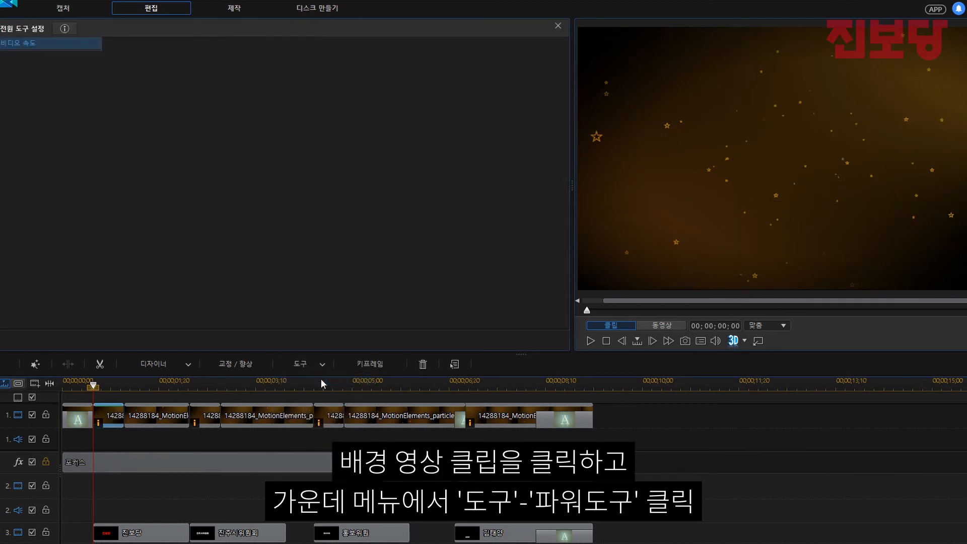
pyautogui.click(81, 107)
pyautogui.click(222, 102)
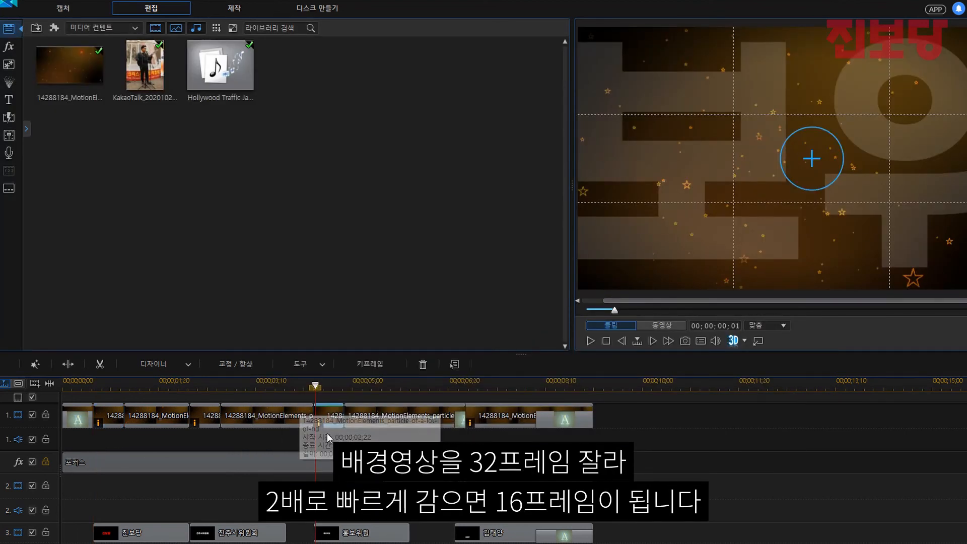
# Examine the short sped-up background clip at the start of the 홍보위원 title and play it back
pyautogui.click(343, 386)
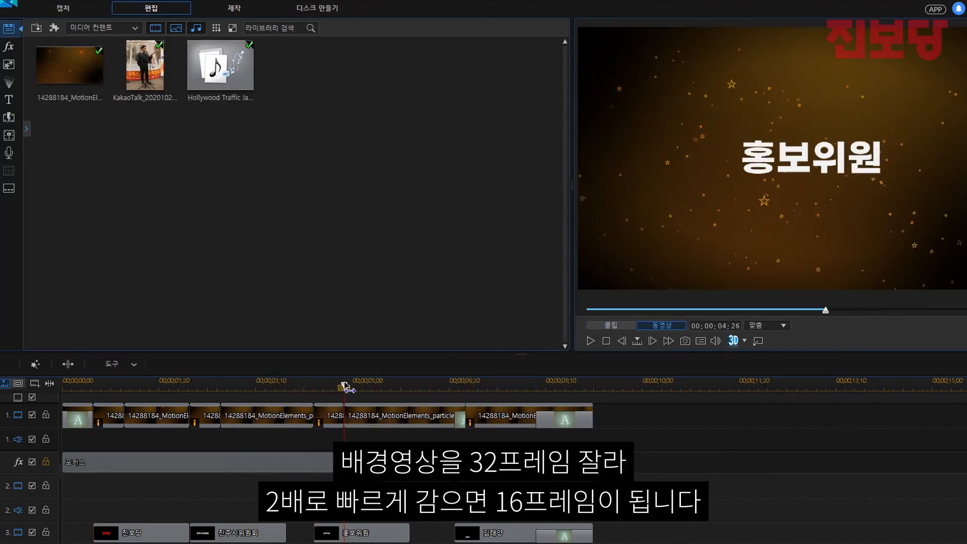
pyautogui.click(324, 417)
pyautogui.press('Escape')
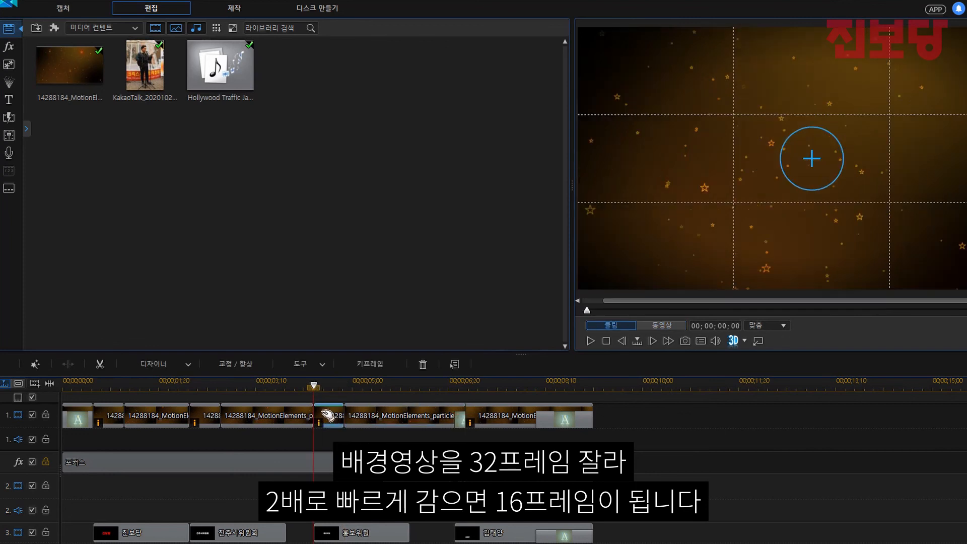
pyautogui.press('space')
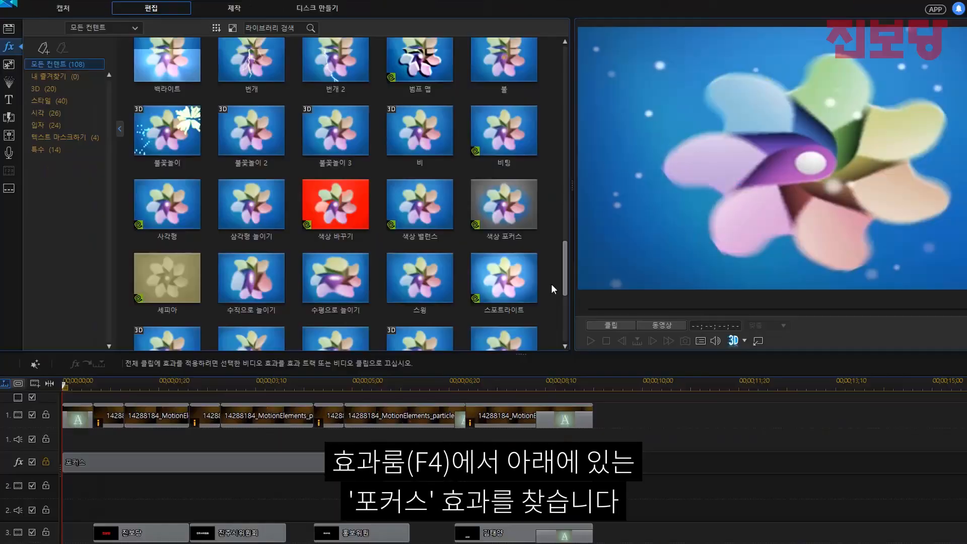
# Find the 포커스 (Focus) effect in the effects library and place it on the effect track
pyautogui.scroll(-10, 551, 282)
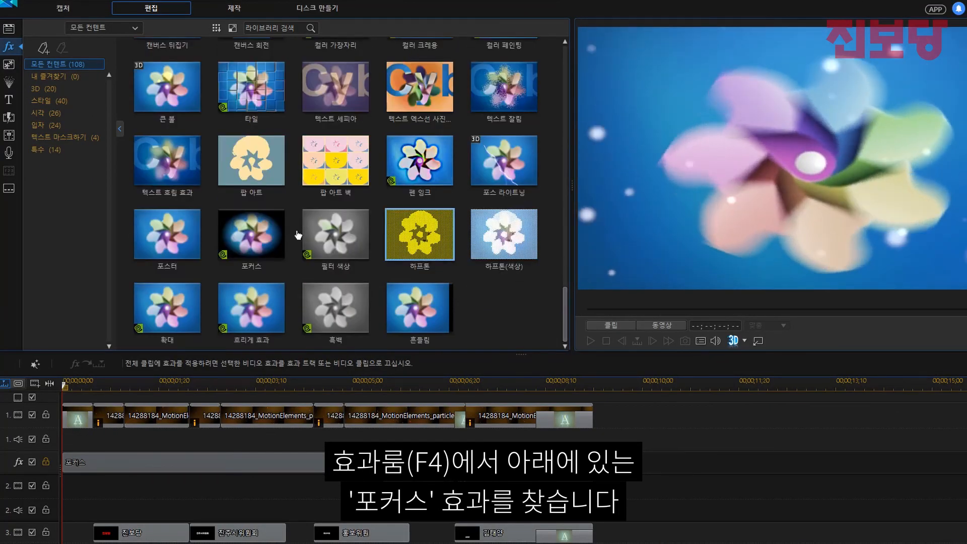
pyautogui.moveTo(251, 234); pyautogui.dragTo(253, 425)
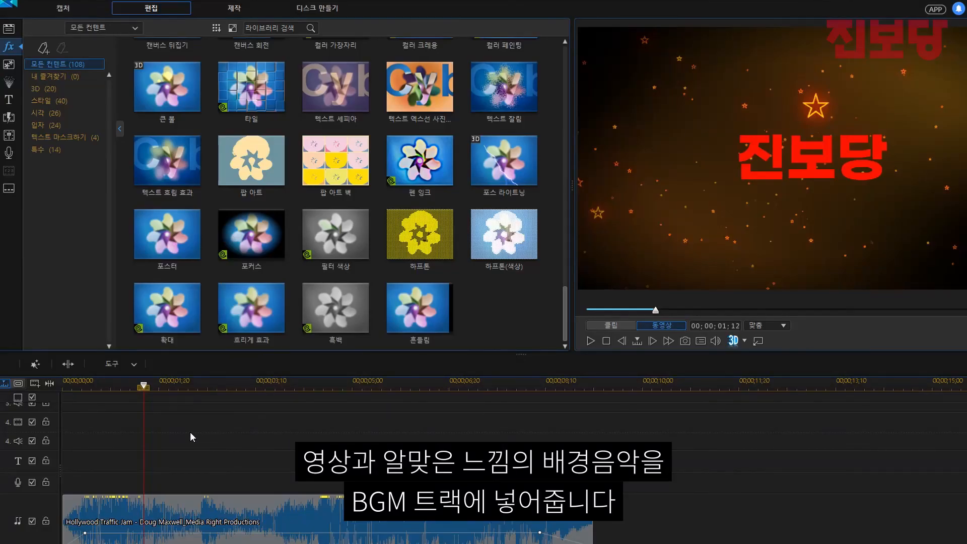
# Shape a fade-in on the background music with volume keyframes, gain -∞ at the start and 0 slightly after it
pyautogui.click(9, 29)
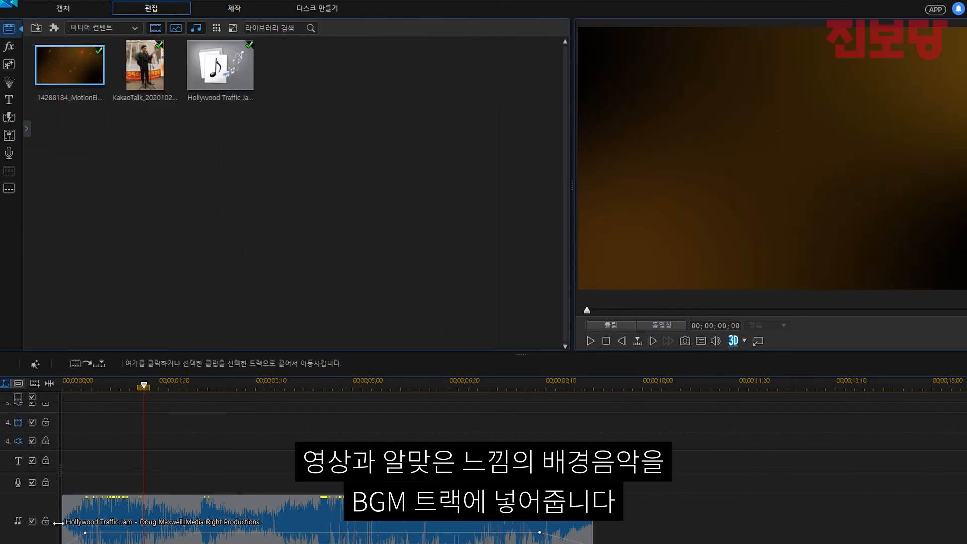
pyautogui.click(80, 524)
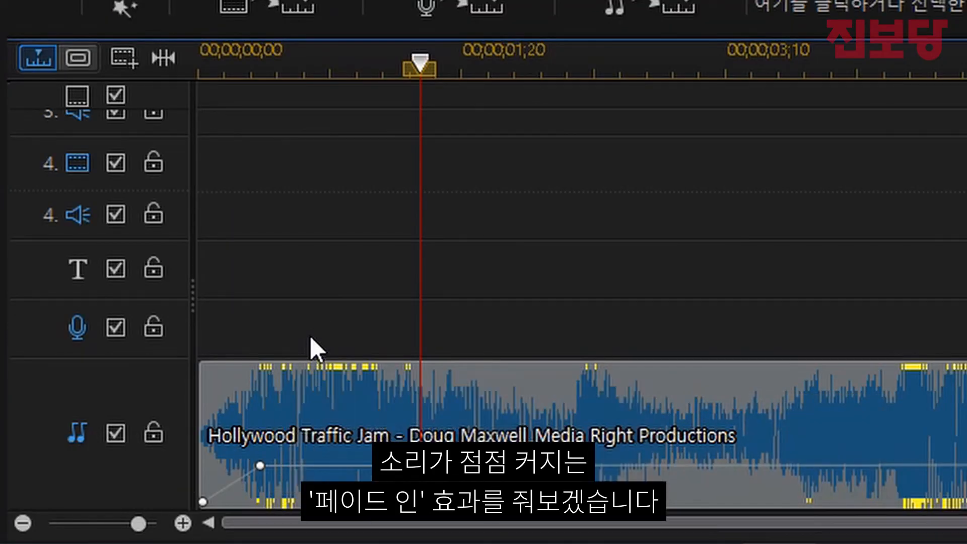
pyautogui.click(202, 501)
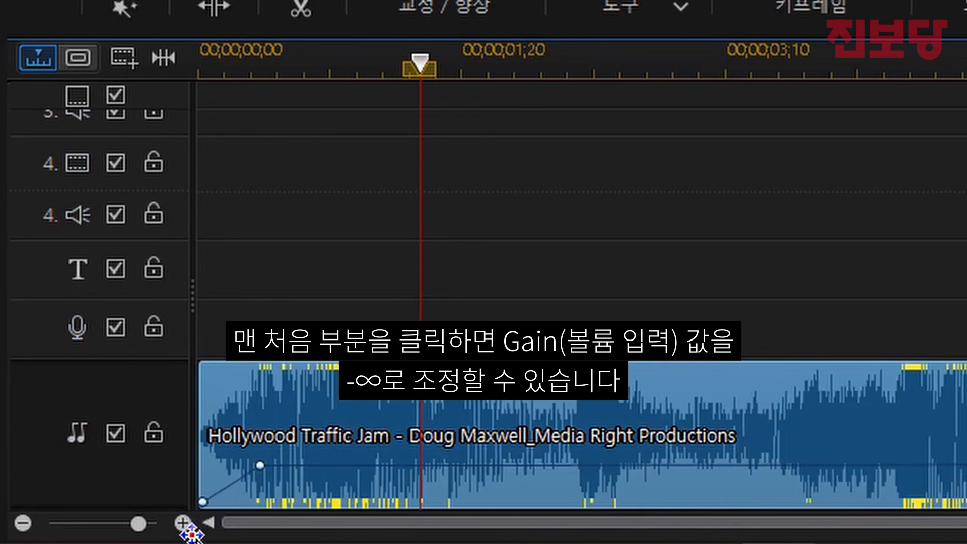
pyautogui.moveTo(260, 465); pyautogui.dragTo(259, 468)
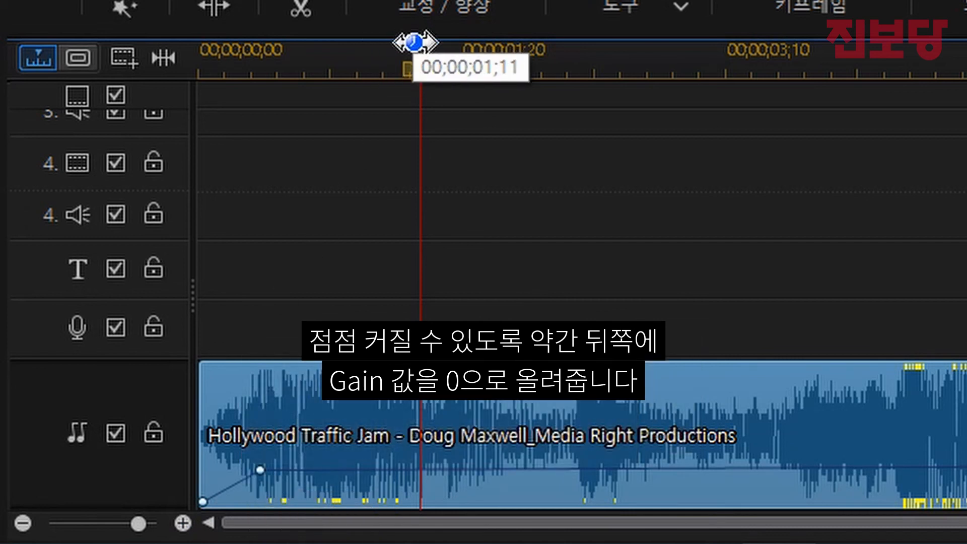
pyautogui.click(420, 68)
pyautogui.moveTo(420, 68); pyautogui.dragTo(270, 101)
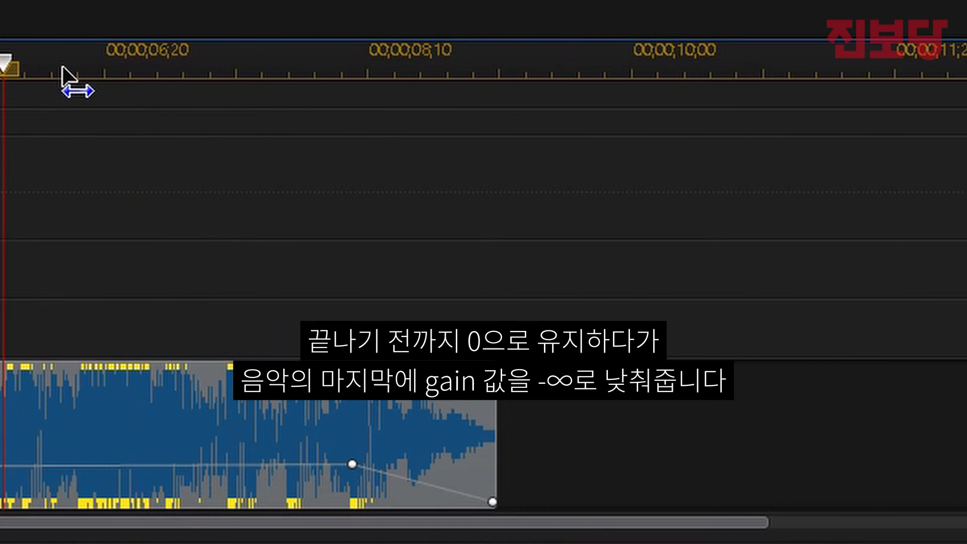
# Shape a fade-out on the background music, keeping gain at 0 dB until shortly before the end and -∞ at the last keyframe
pyautogui.moveTo(71, 82); pyautogui.dragTo(357, 41)
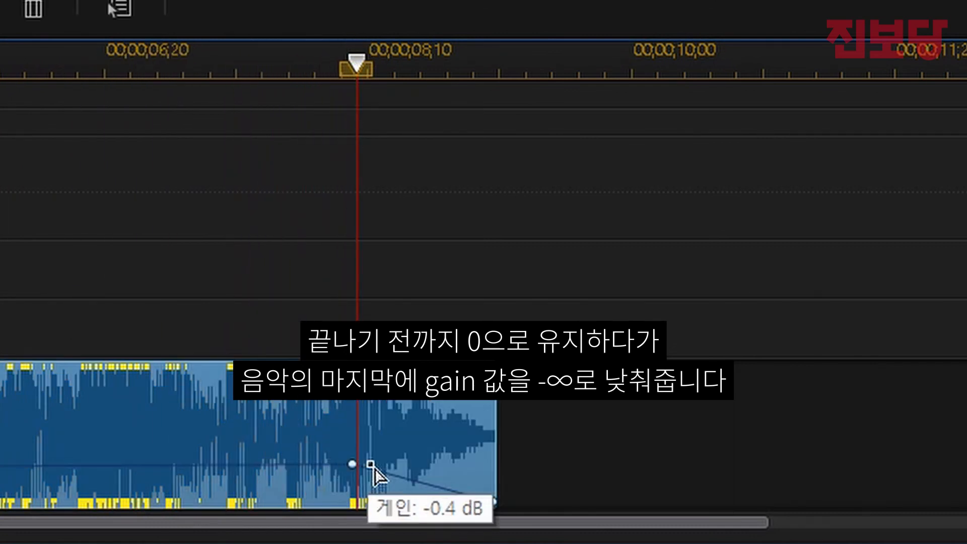
pyautogui.moveTo(352, 463); pyautogui.dragTo(356, 468)
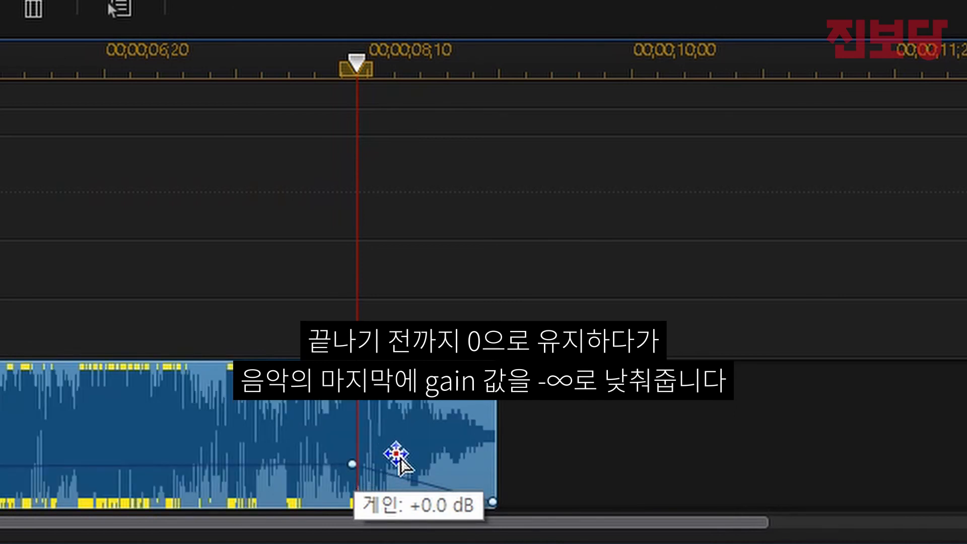
pyautogui.click(496, 503)
pyautogui.moveTo(497, 504); pyautogui.dragTo(497, 515)
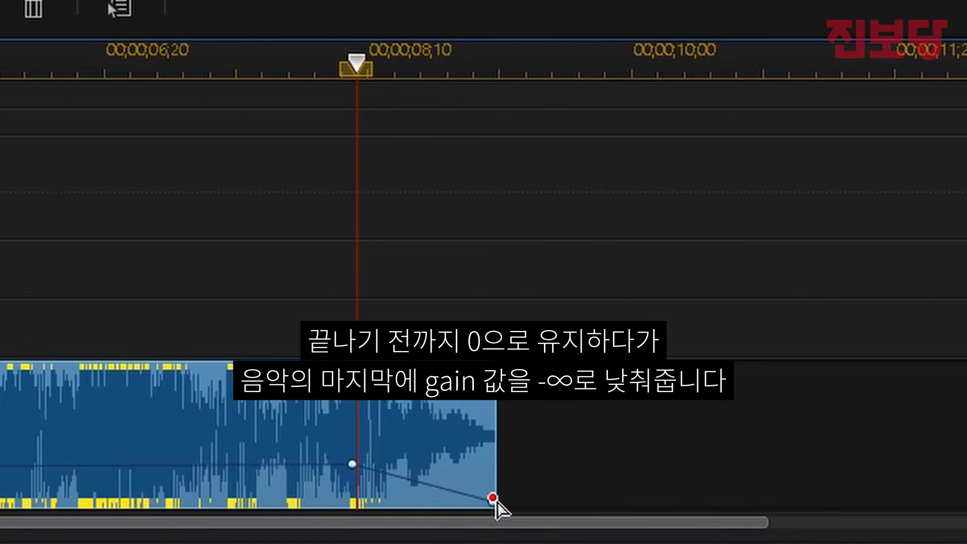
pyautogui.click(484, 281)
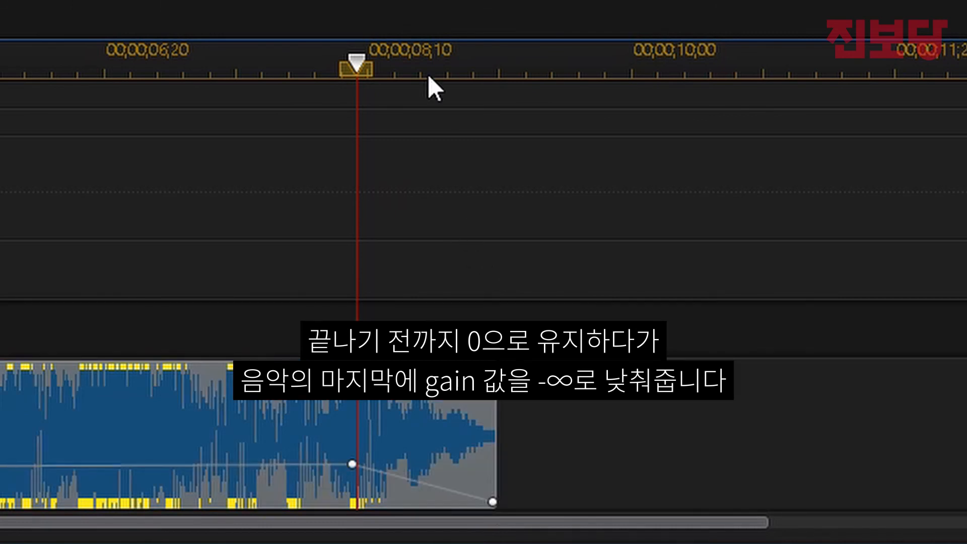
pyautogui.moveTo(370, 76); pyautogui.dragTo(338, 117)
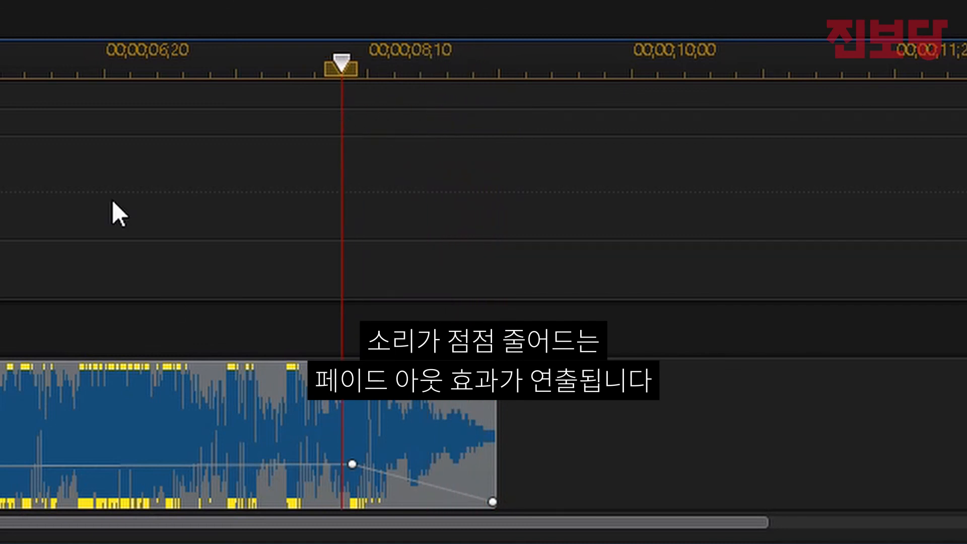